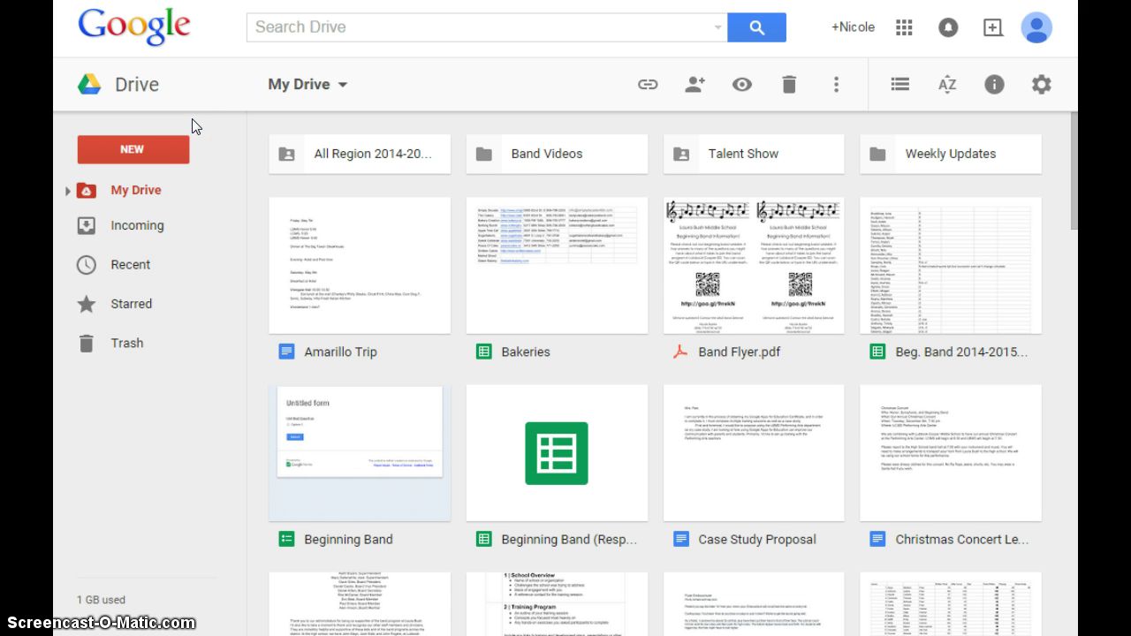
Create a blank Google Form from Drive's New > More menu
left_click(142, 153)
mouse_move(235, 424)
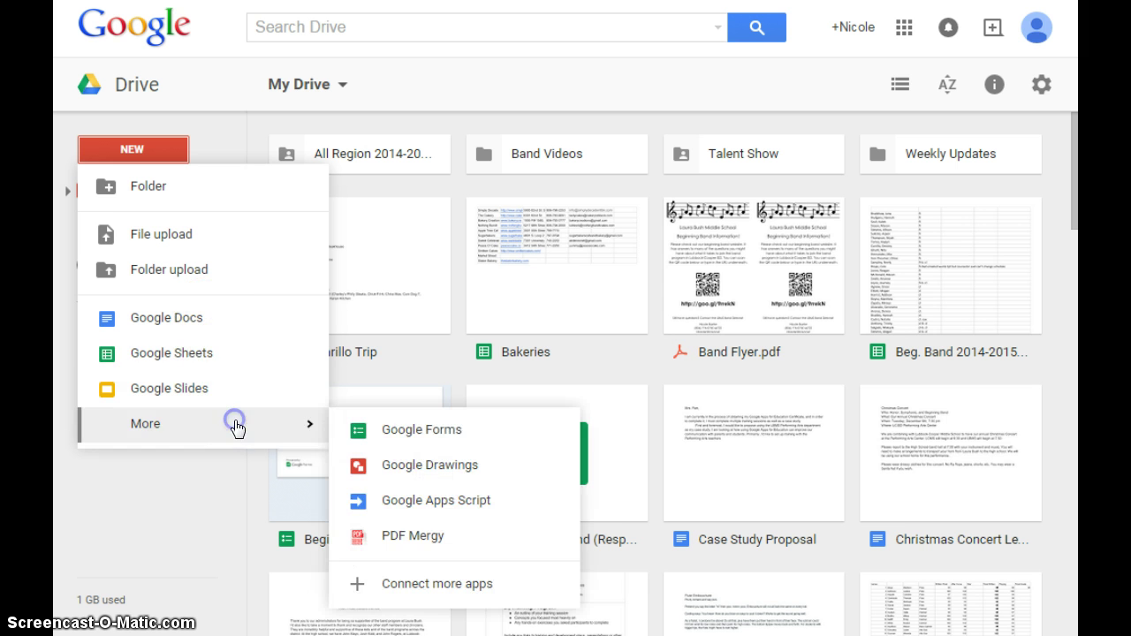
left_click(432, 431)
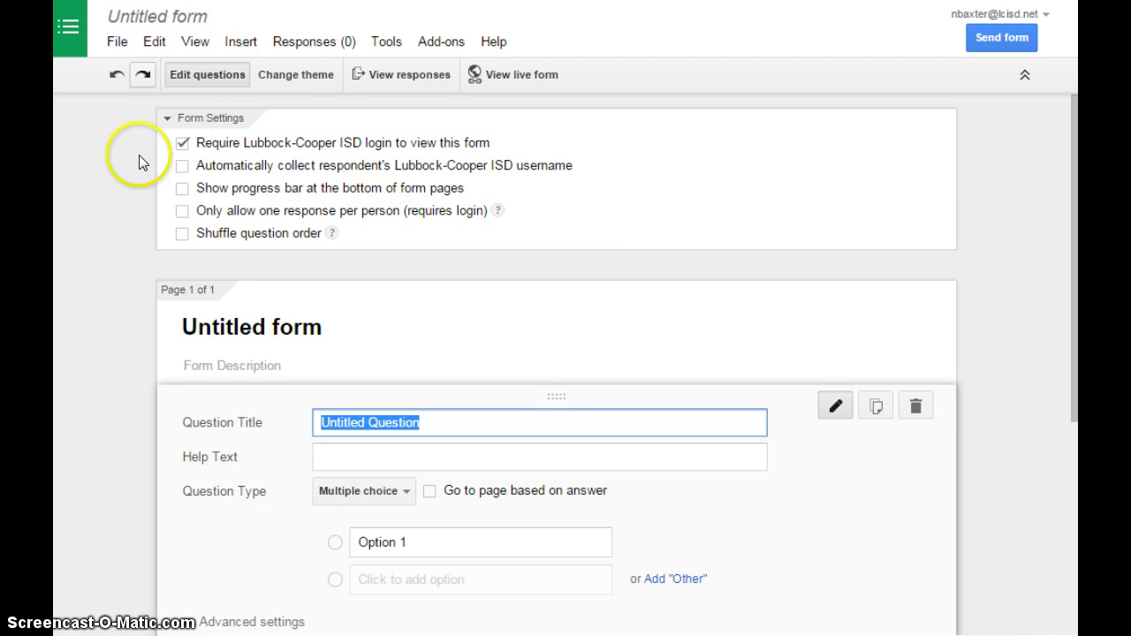
Rename the untitled form to 'Band Information Form'
left_click(182, 26)
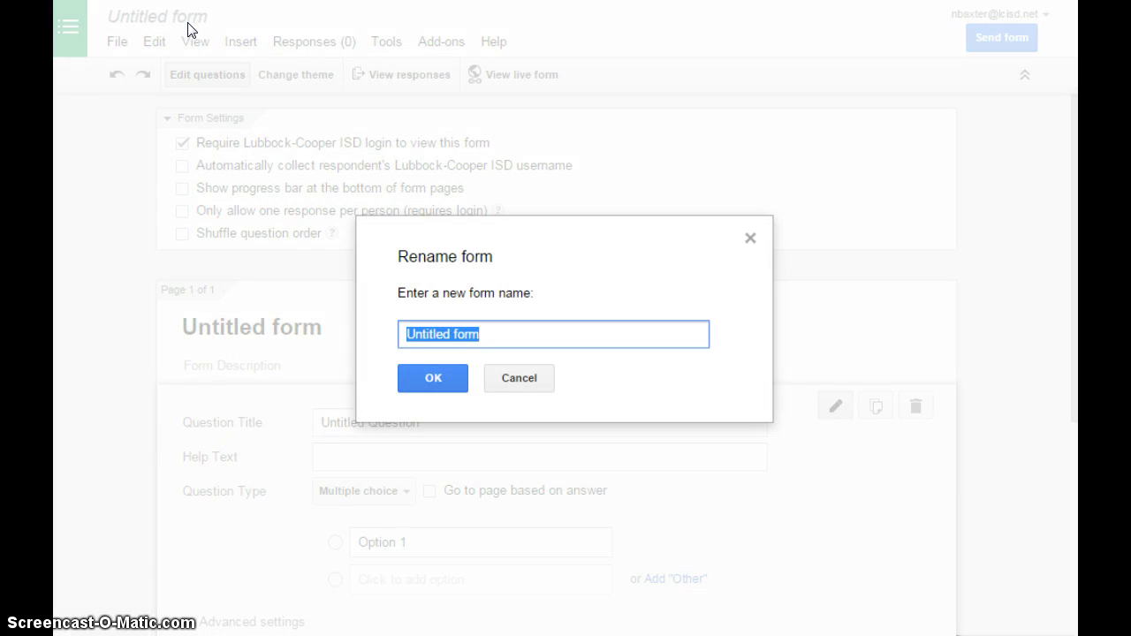
type("Band In")
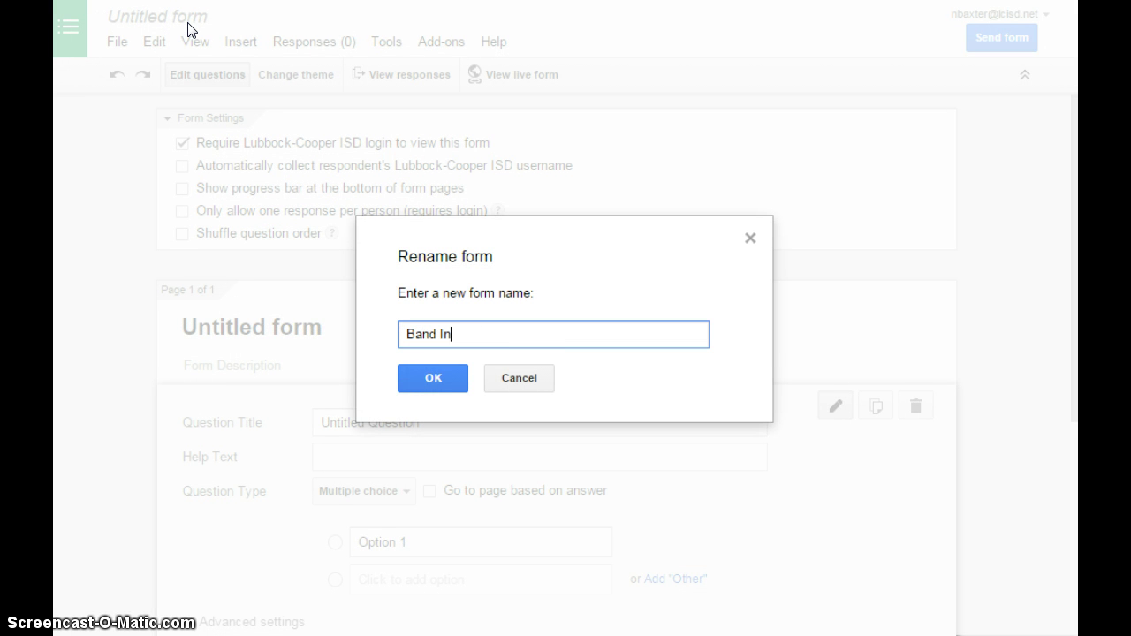
type("formation Form")
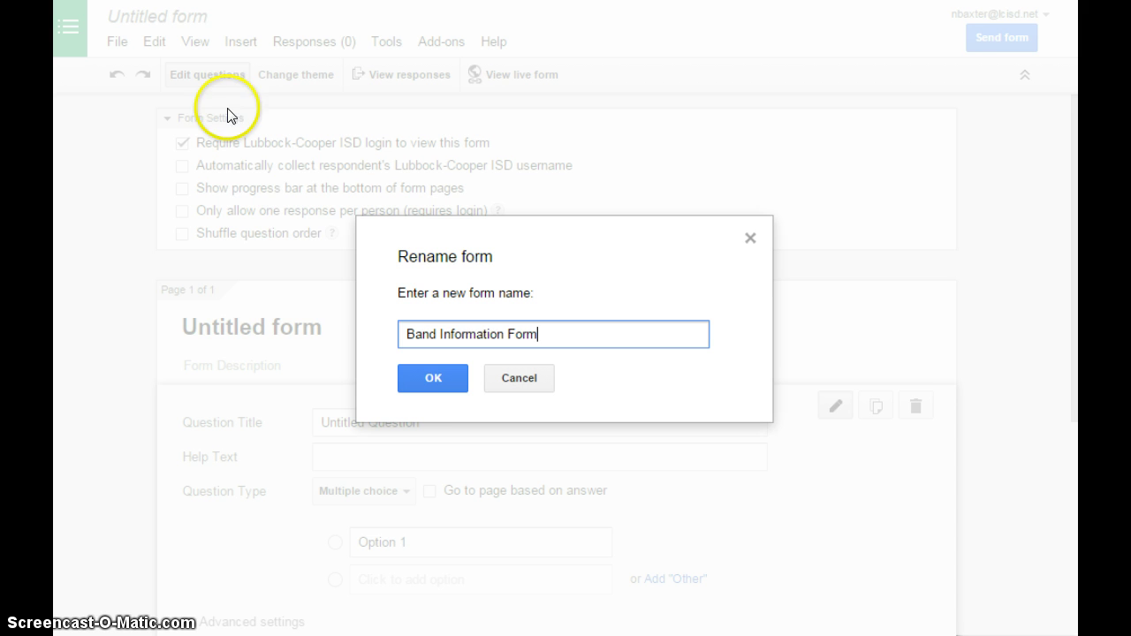
left_click(431, 382)
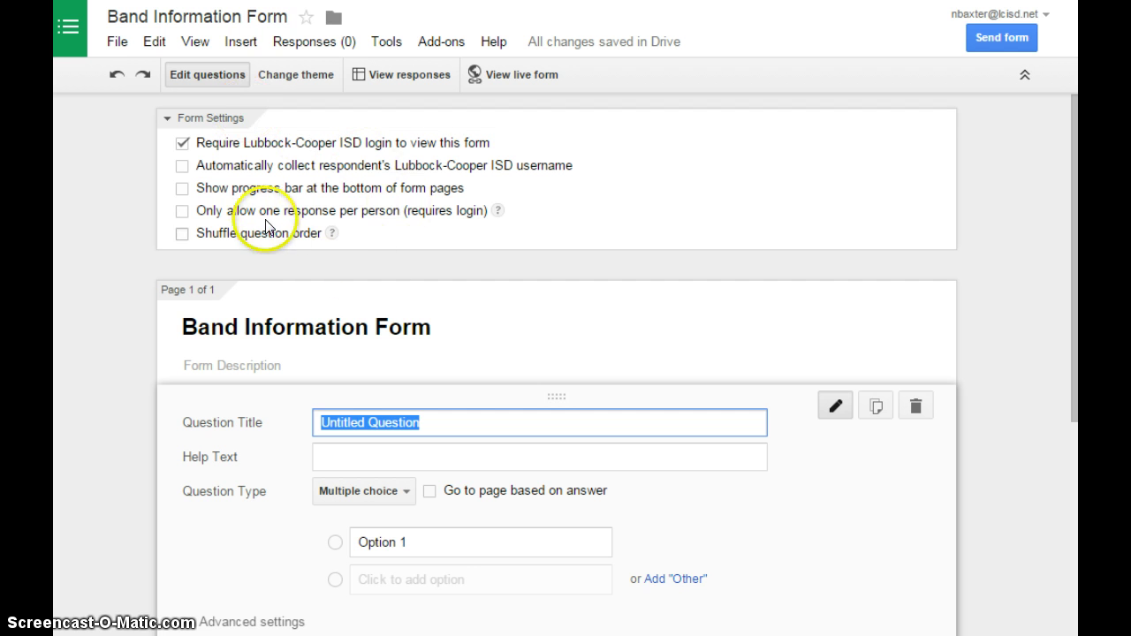
Turn off the school login requirement for viewing the form
left_click(182, 143)
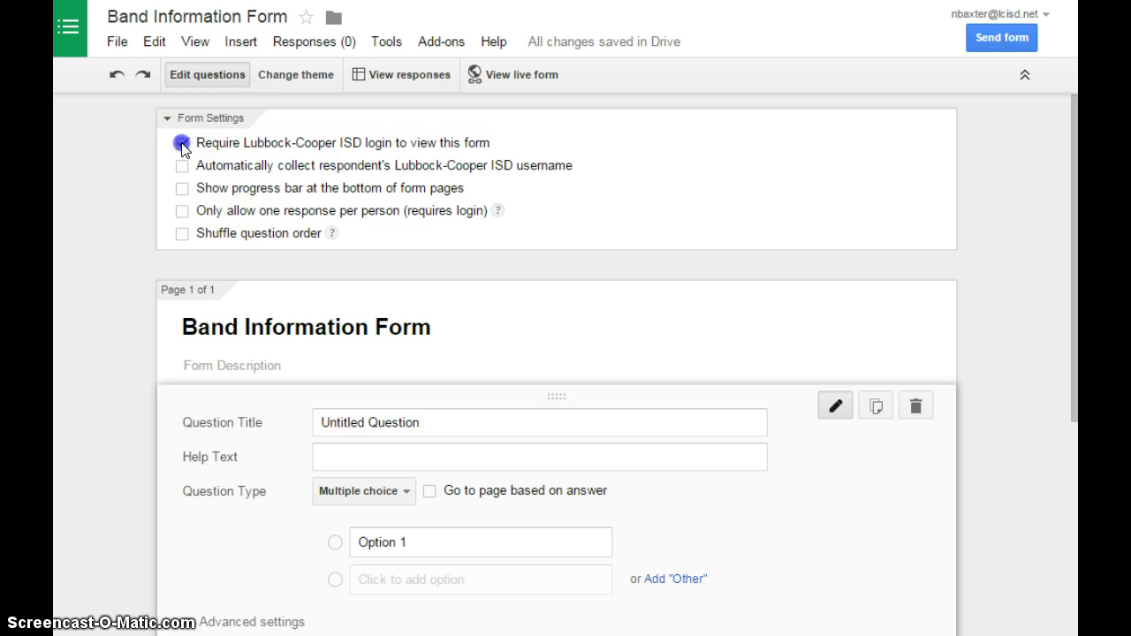
left_click(350, 363)
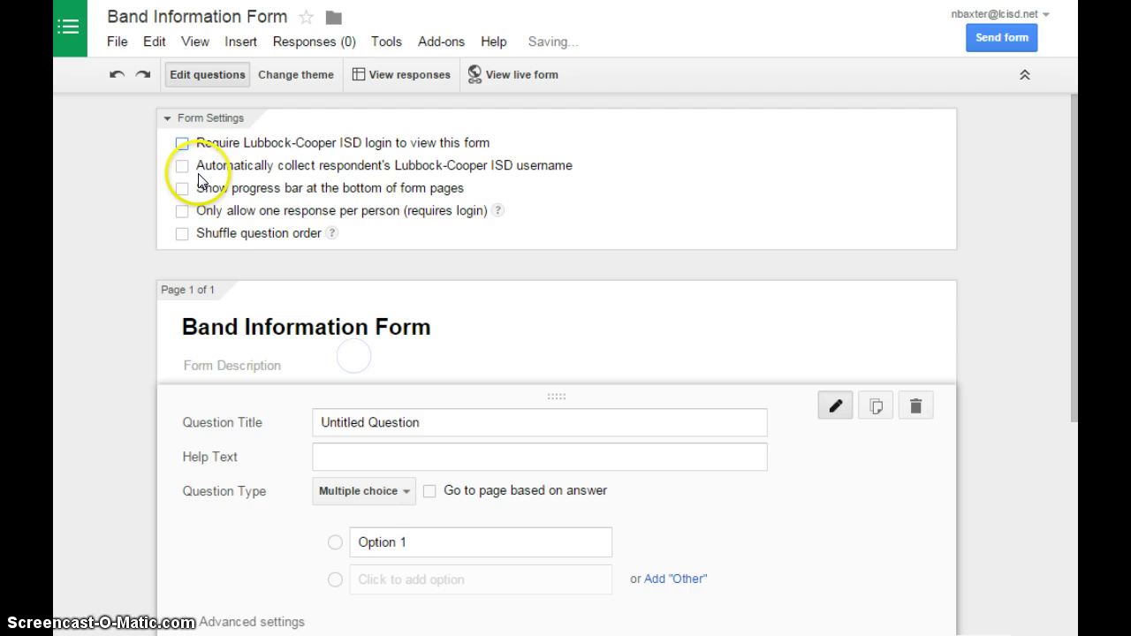
left_click(165, 118)
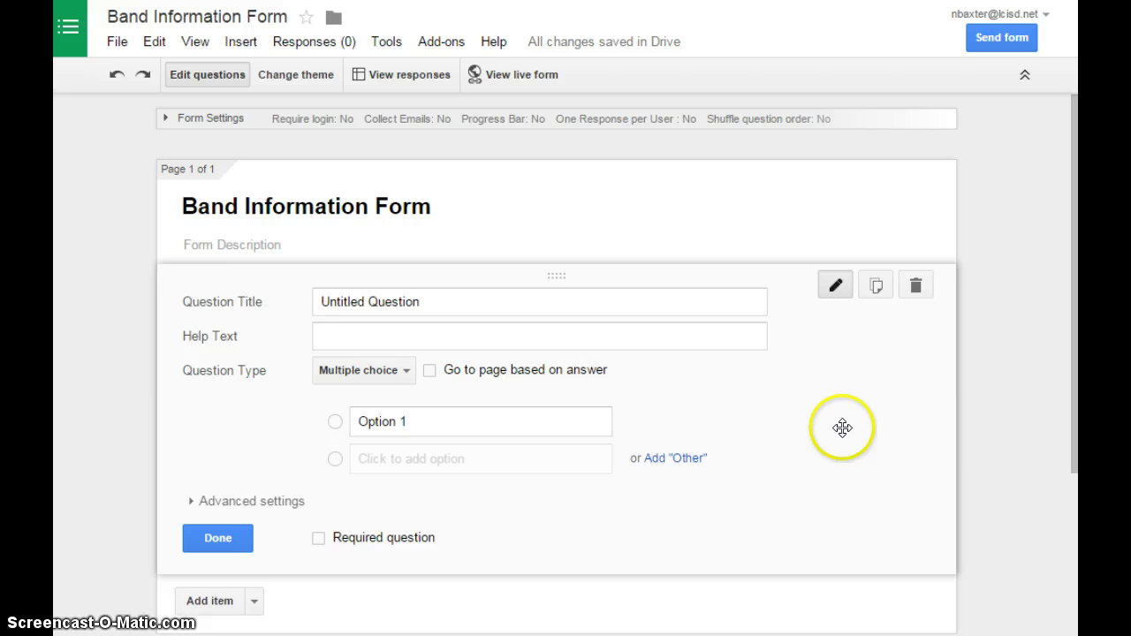
Set the form description to 'Due Friday!'
left_click(261, 244)
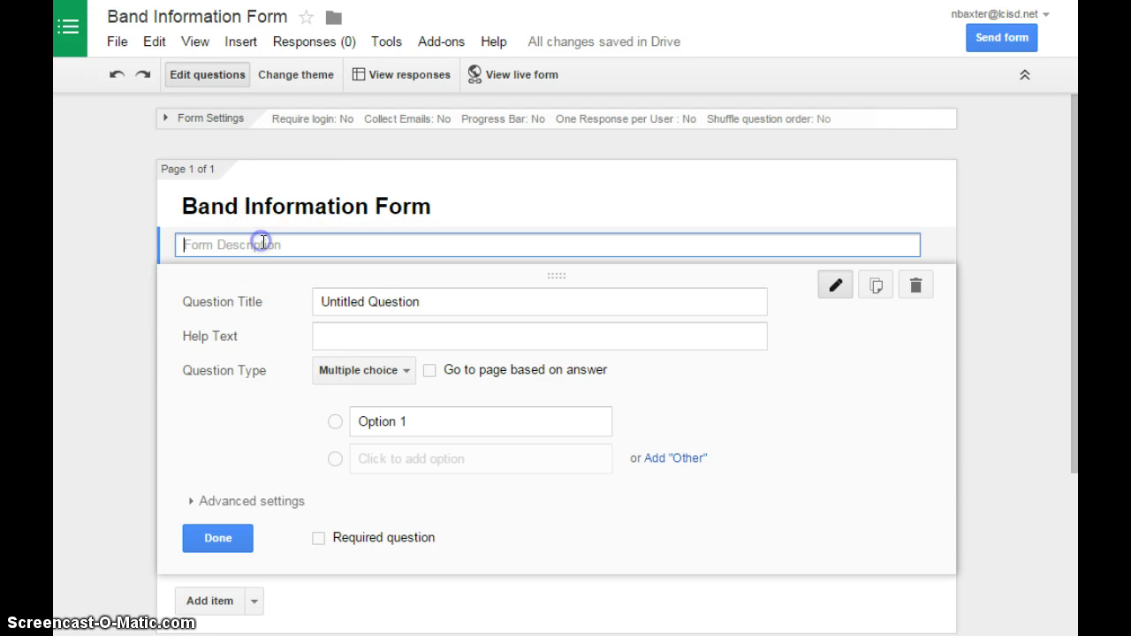
type("D")
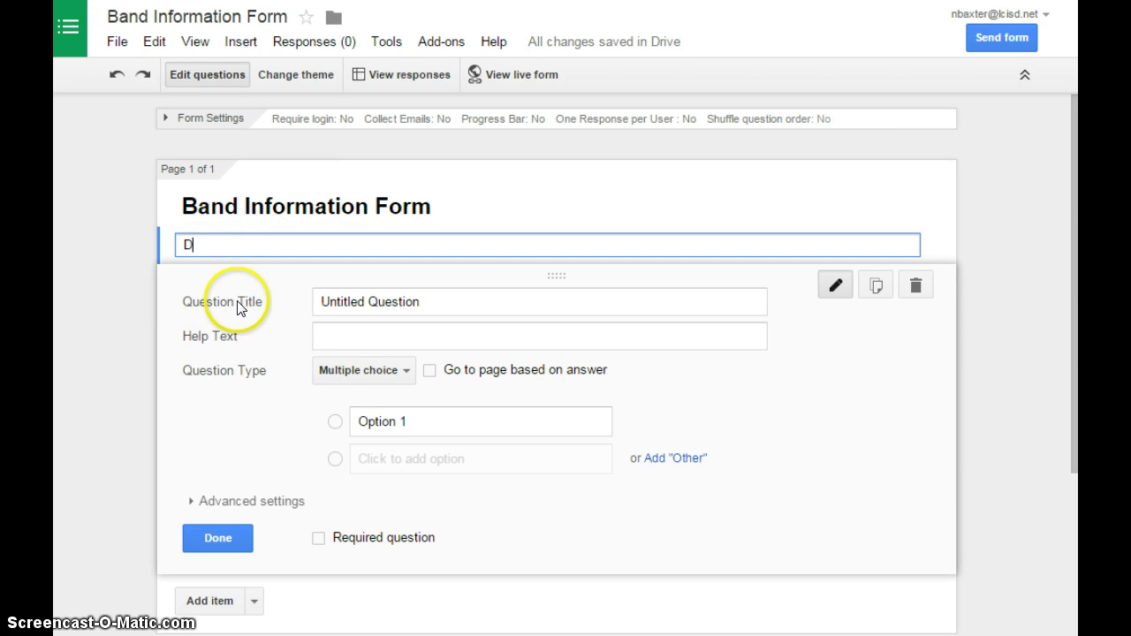
type("ue Friday@")
key("BackSpace")
type("!")
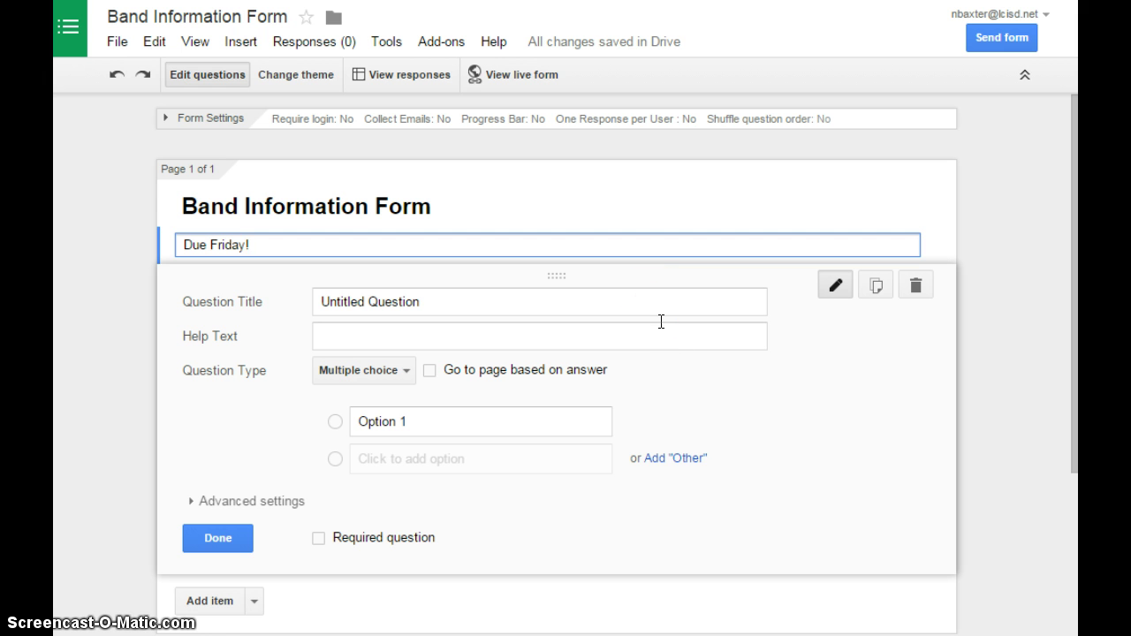
left_click(660, 322)
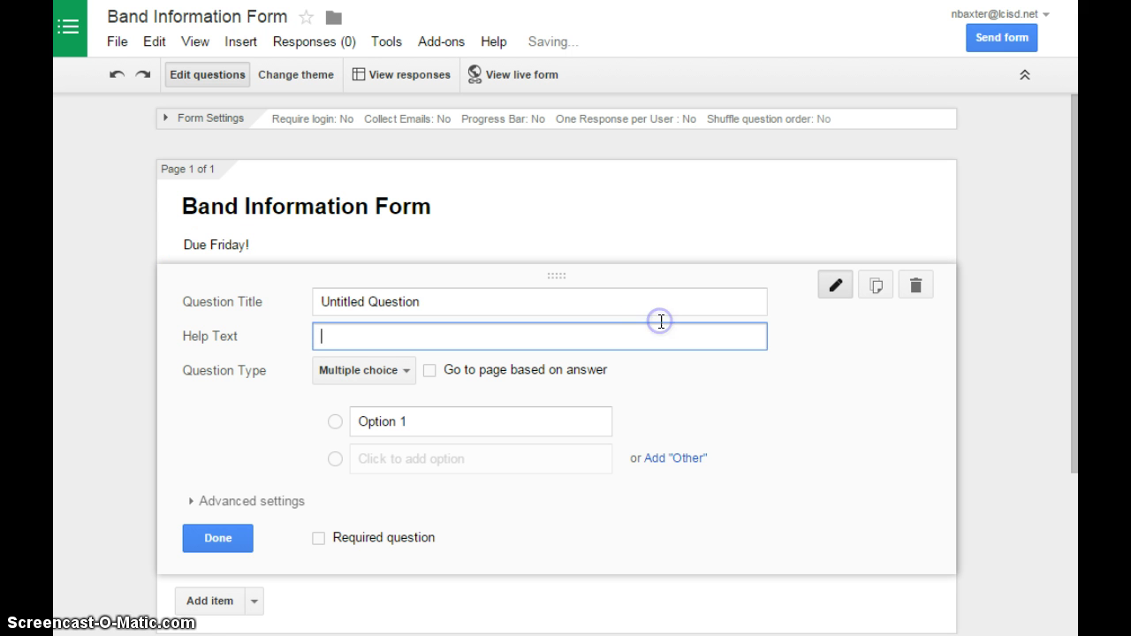
Title the first question 'Student's Name' with help text 'Last, First'
left_click(662, 296)
left_click_drag(663, 295, 197, 258)
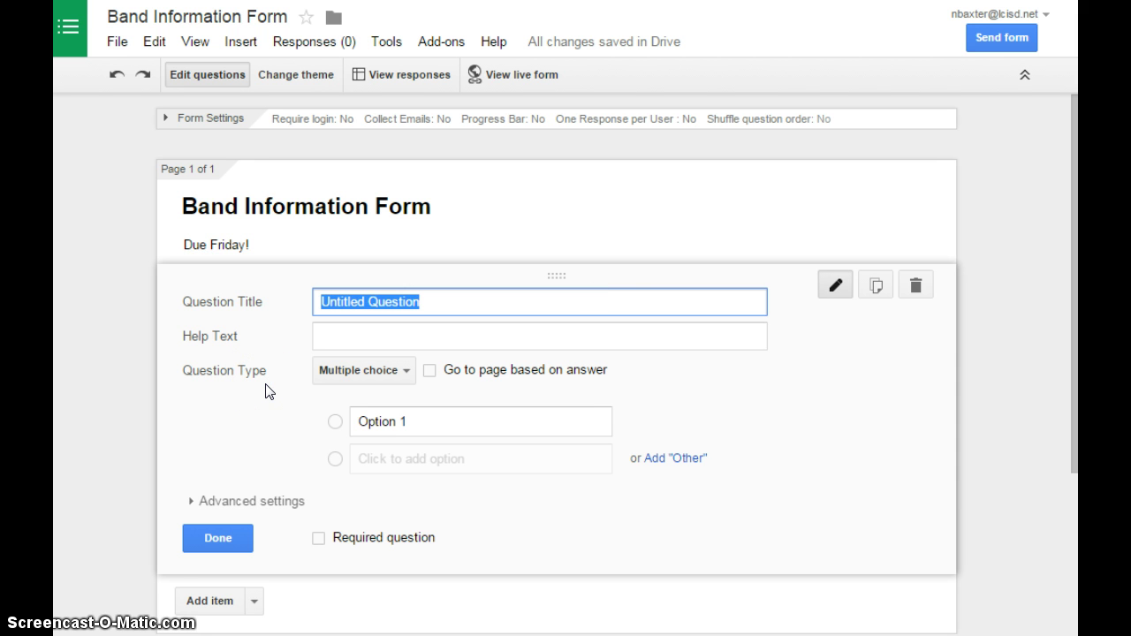
type("Student's Name")
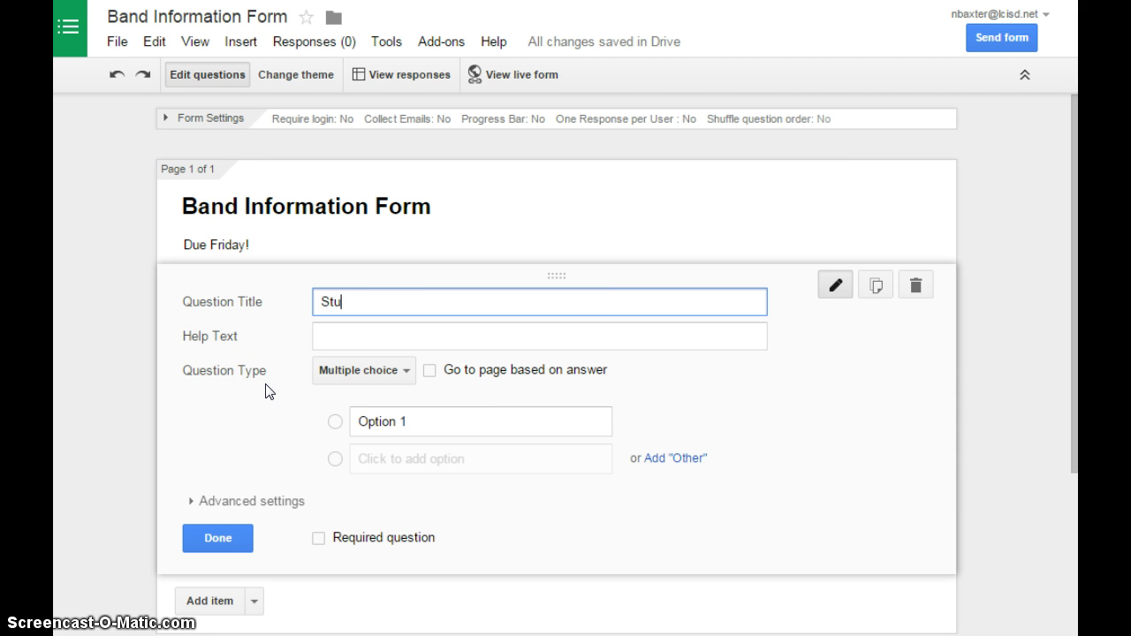
left_click(368, 332)
type("First, Las")
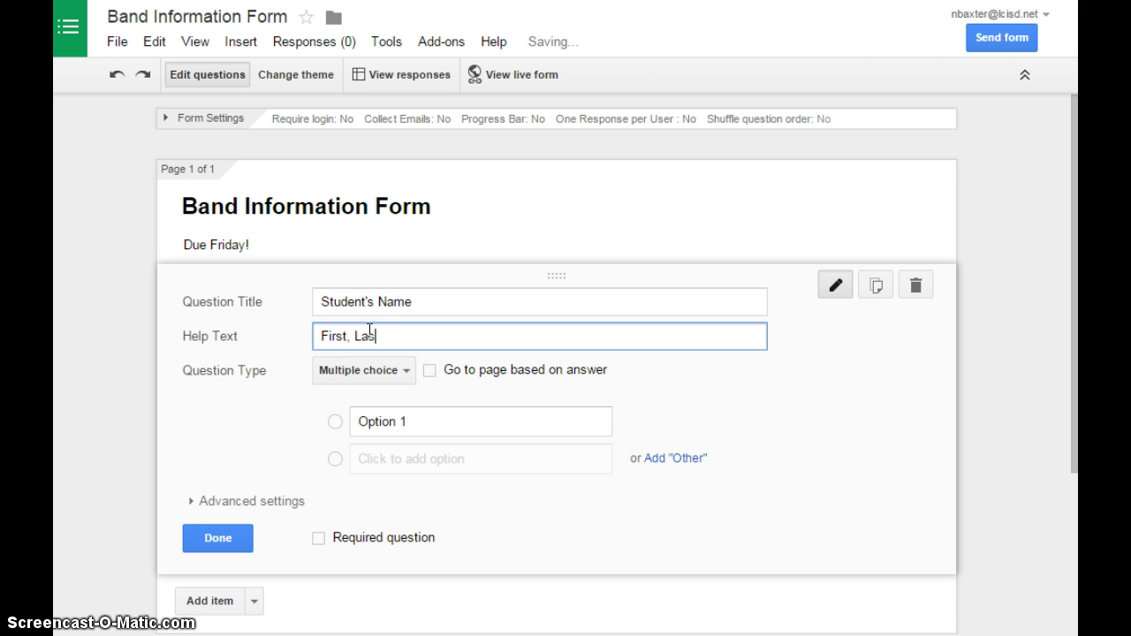
key("BackSpace")
key("BackSpace")
key("BackSpace")
key("BackSpace")
key("BackSpace")
key("BackSpace")
key("BackSpace")
key("BackSpace")
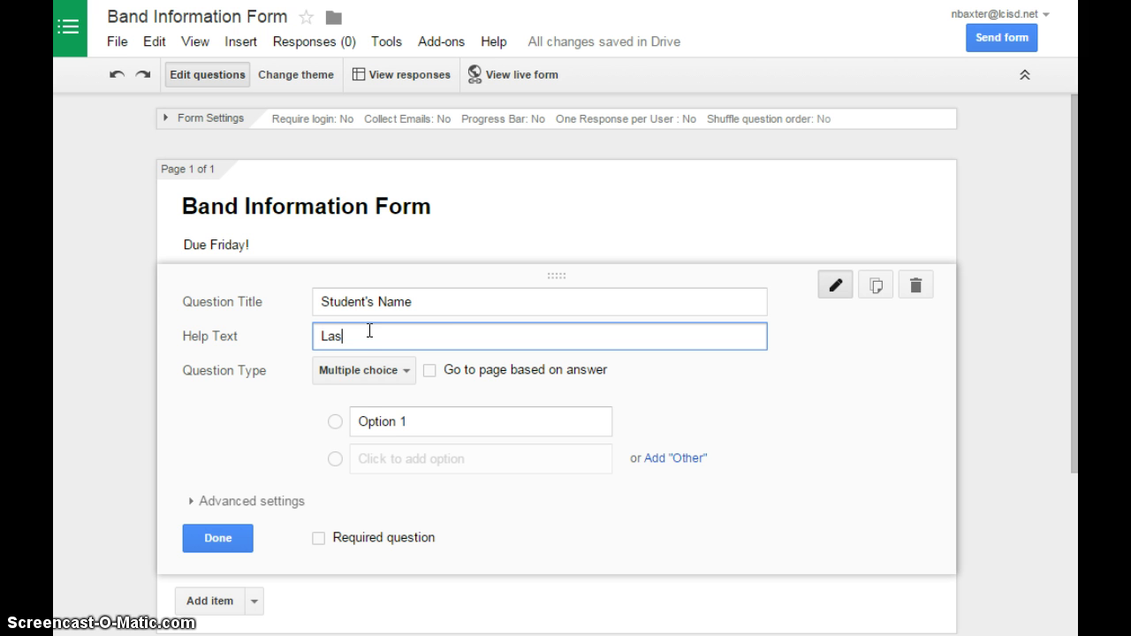
type("rst")
Make Student's Name a required short text question
left_click(404, 376)
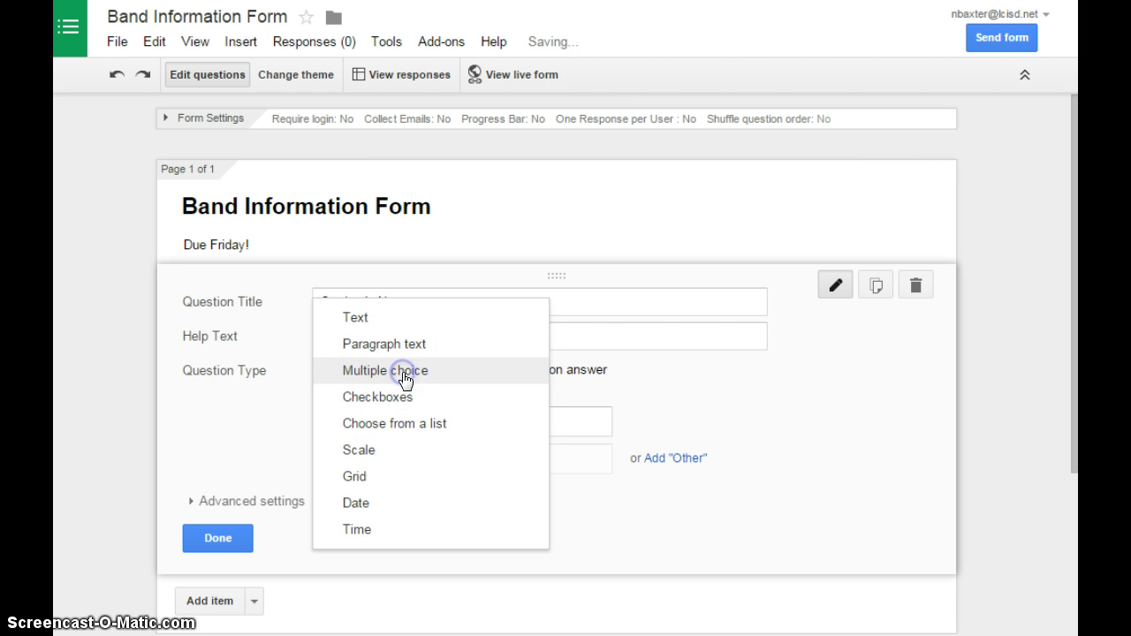
left_click(480, 318)
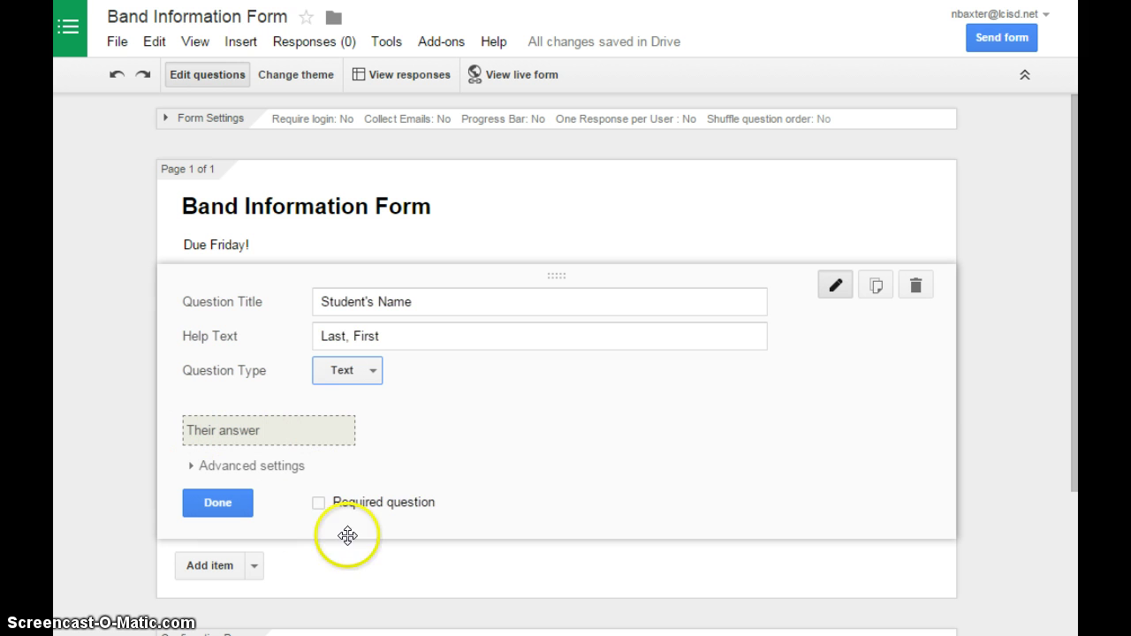
left_click(318, 504)
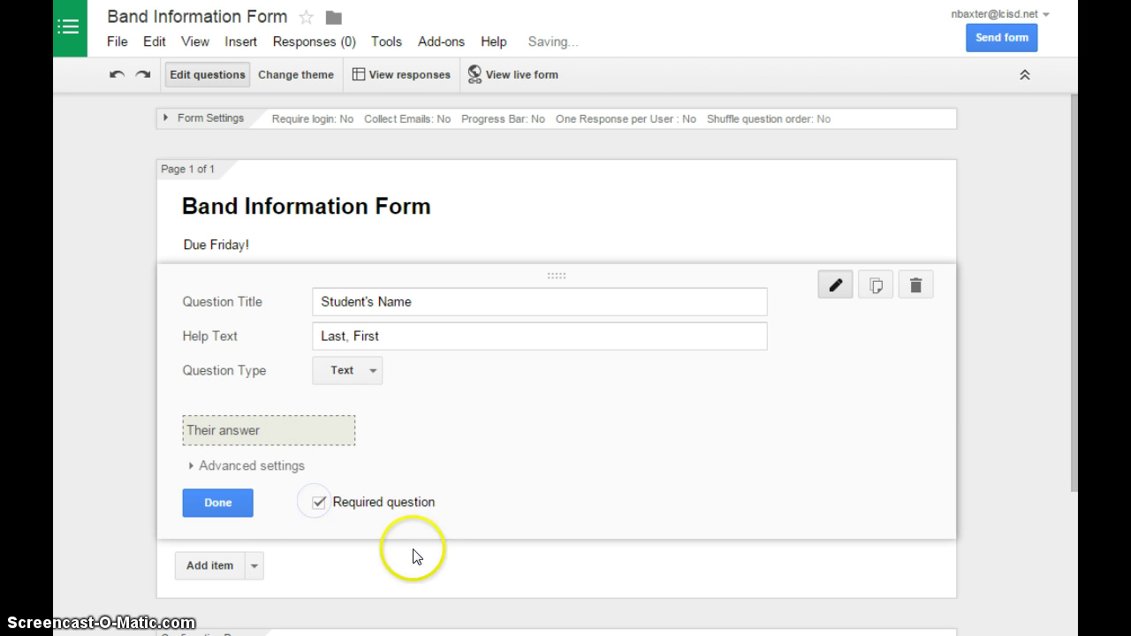
left_click(228, 506)
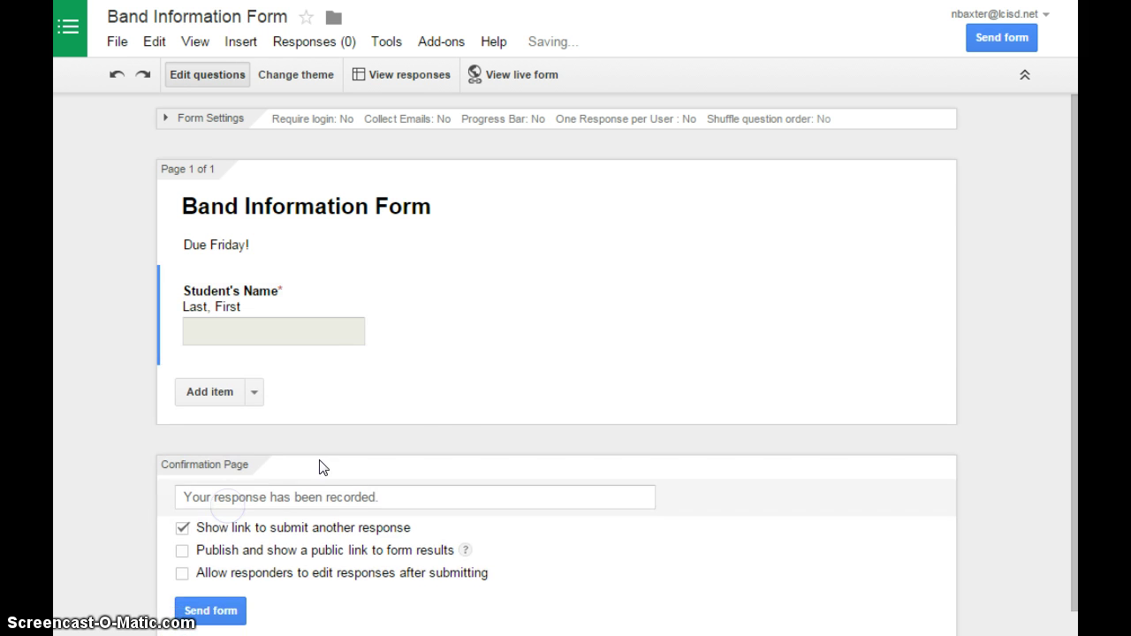
Add a paragraph question asking parents' special skills, with example help text (baking, cooking, carpentry, first aid)
left_click(253, 390)
left_click(212, 468)
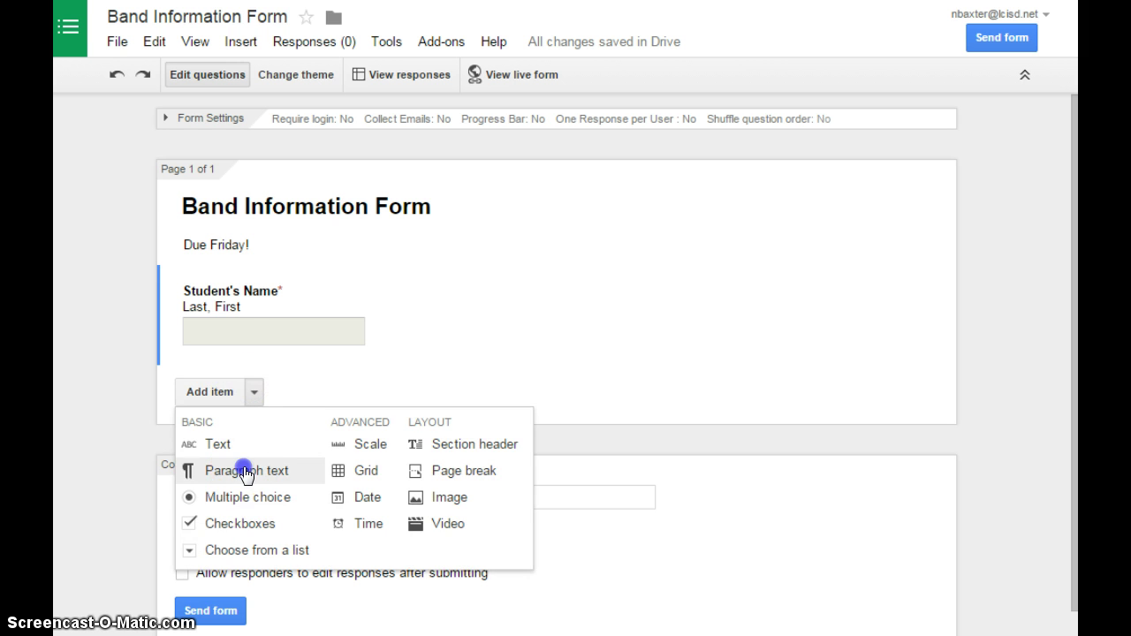
scroll(702, 366, "down", 2)
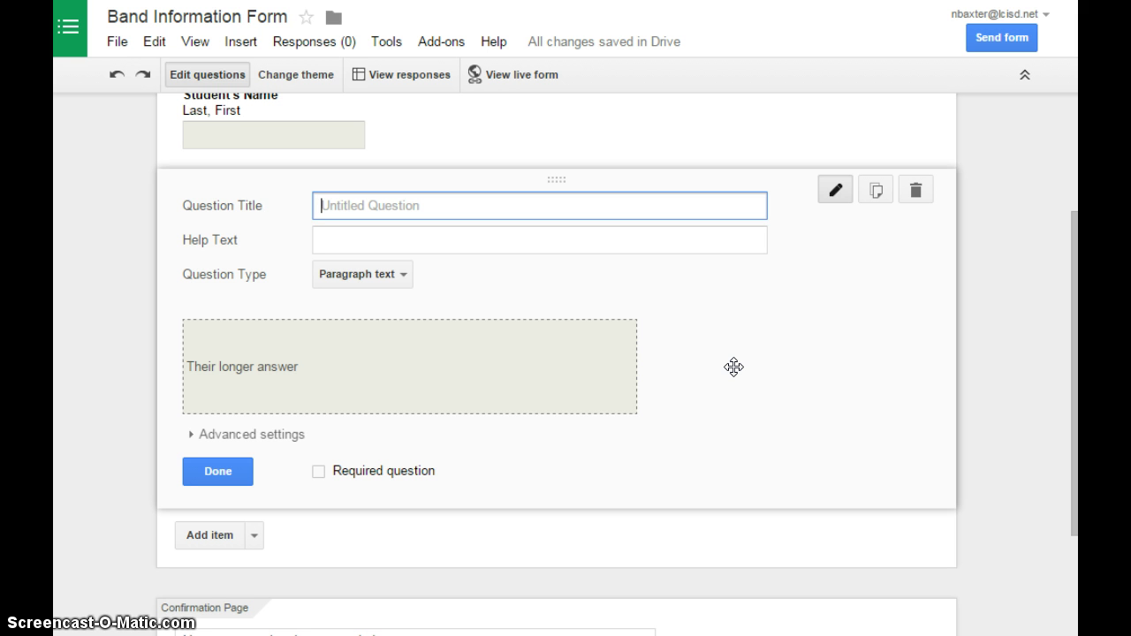
type("Parents, ")
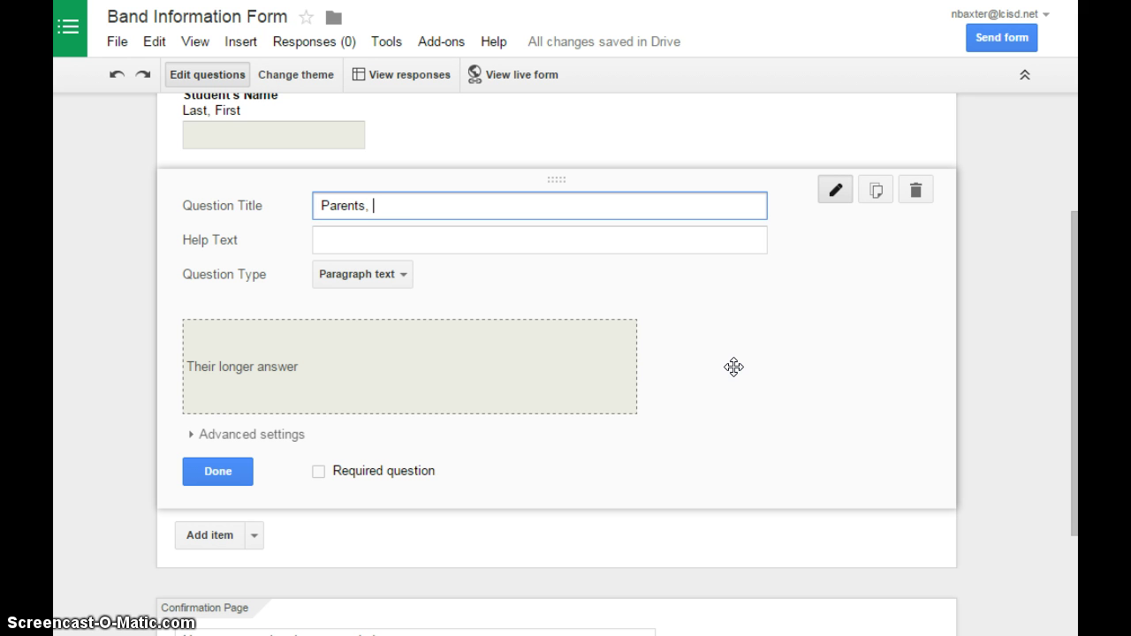
type("what special skills do you have ")
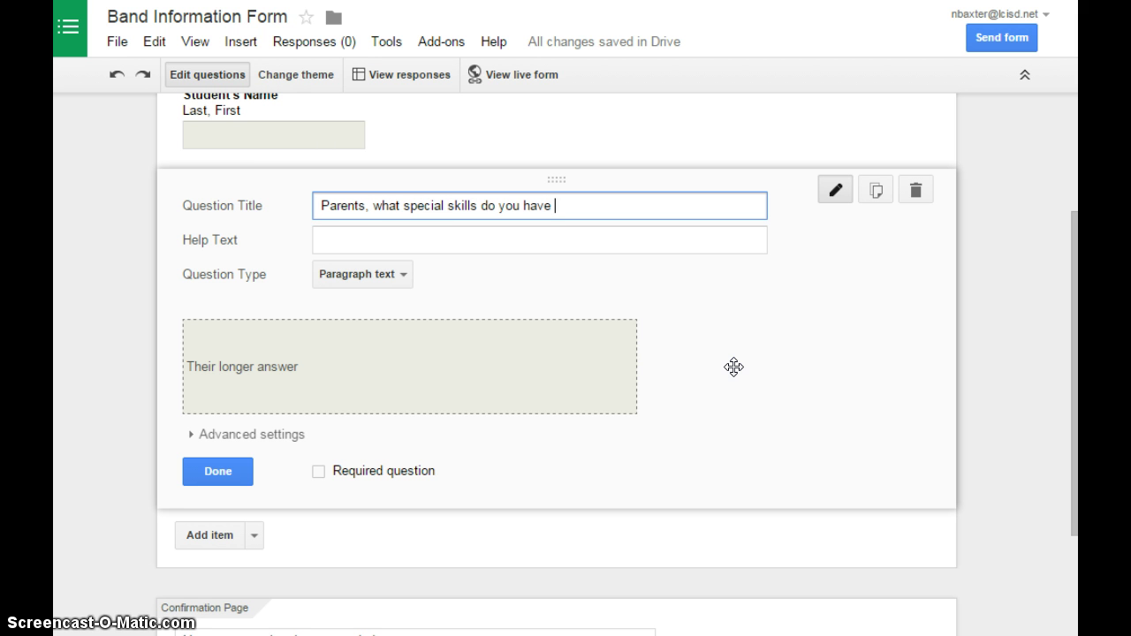
type("that might help the band?")
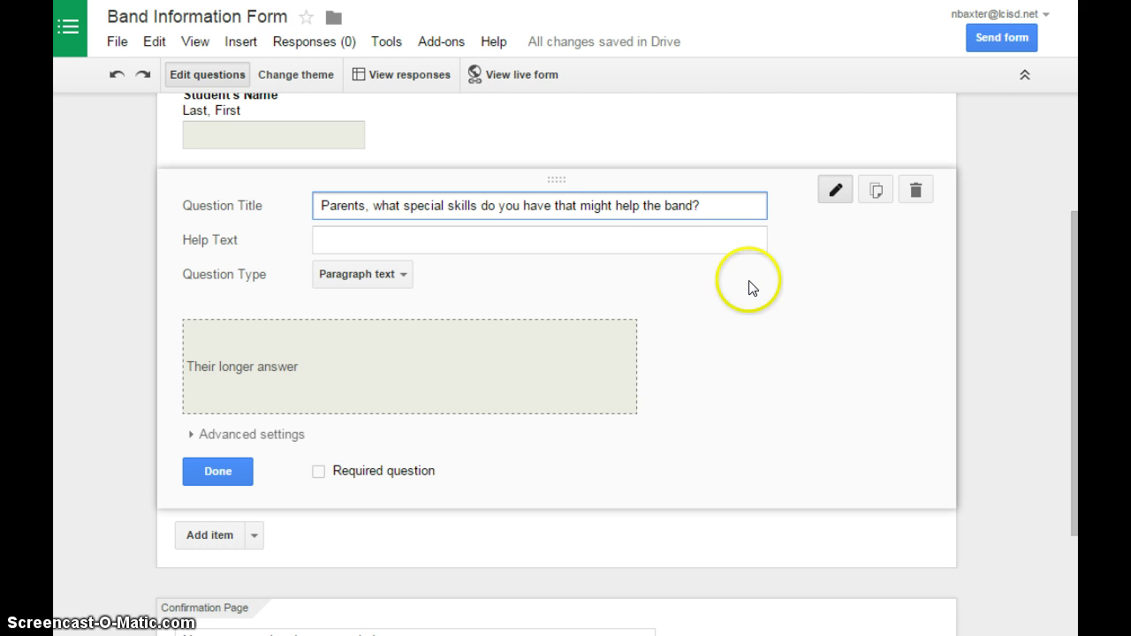
left_click(706, 241)
type("Ex")
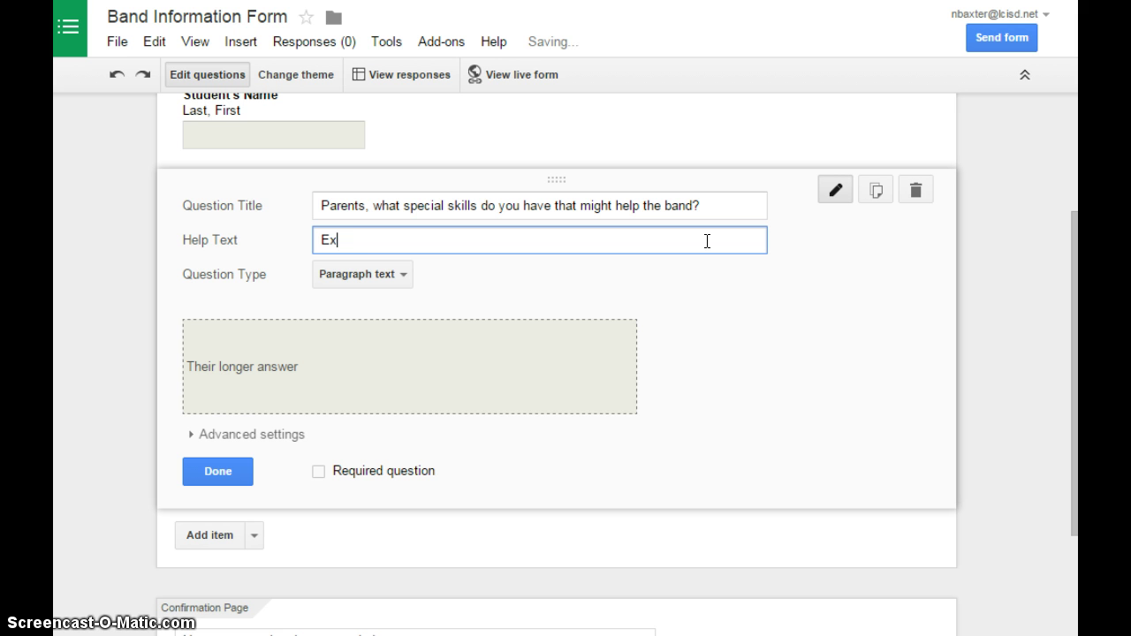
type("ample: ")
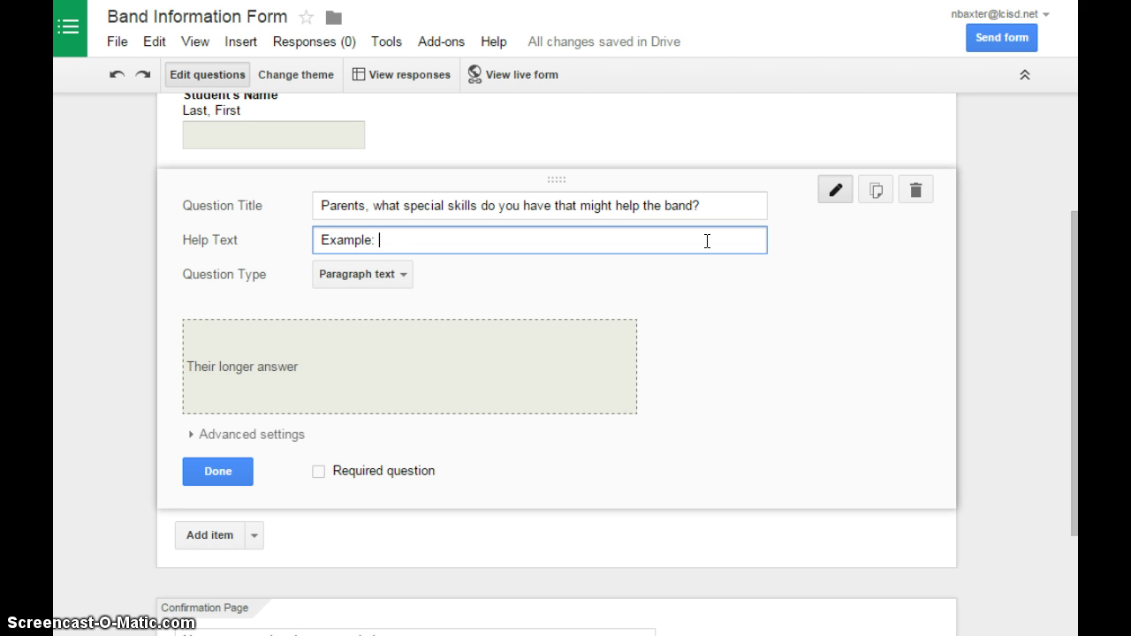
type("Baking, cooking")
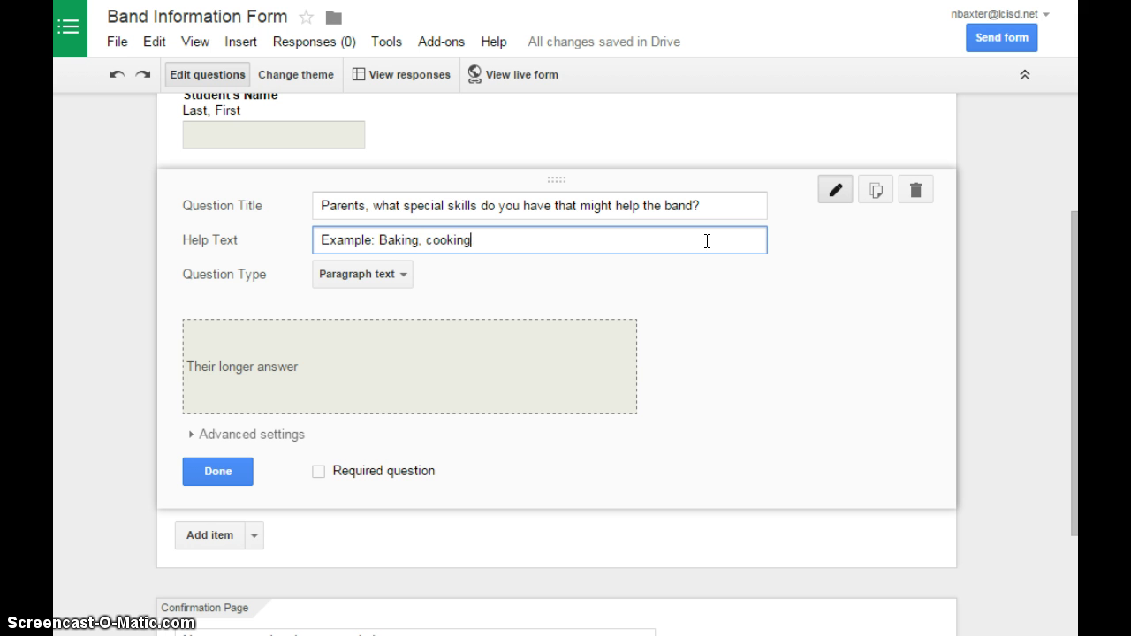
type(", carpentry, first aid, etc.")
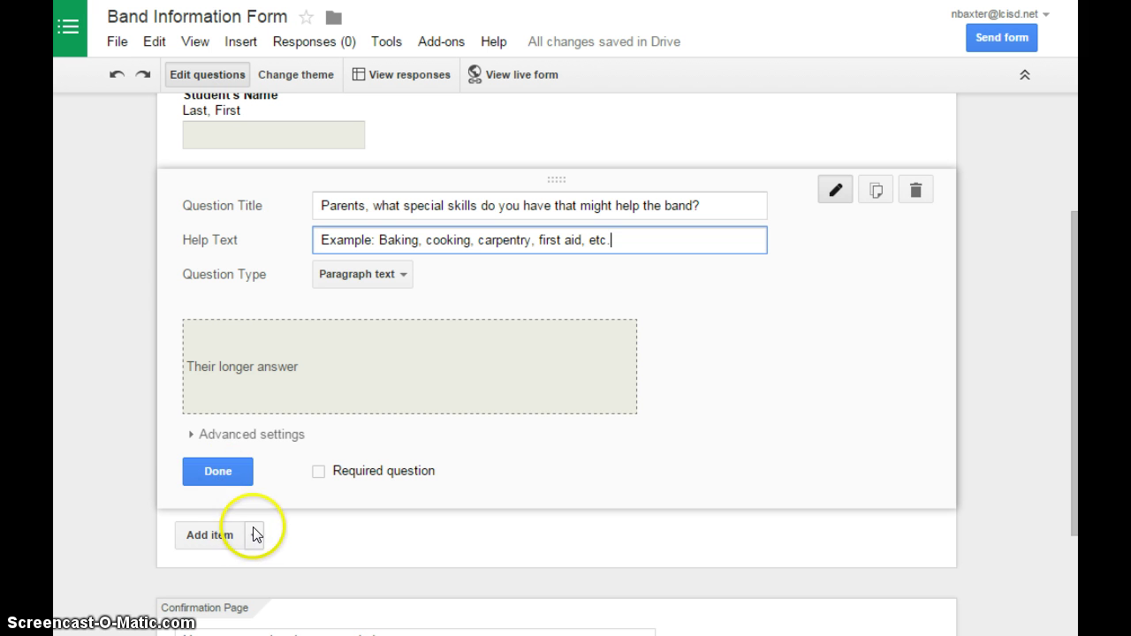
Add a multiple-choice question titled 'Grade'
left_click(219, 537)
left_click(391, 379)
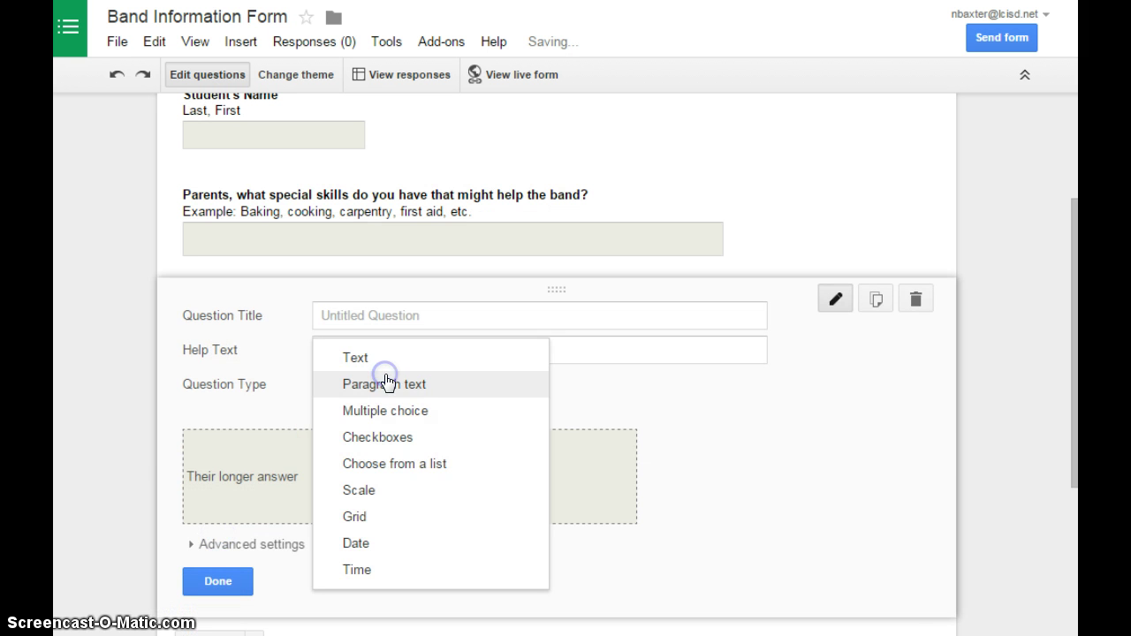
left_click(471, 402)
left_click(471, 314)
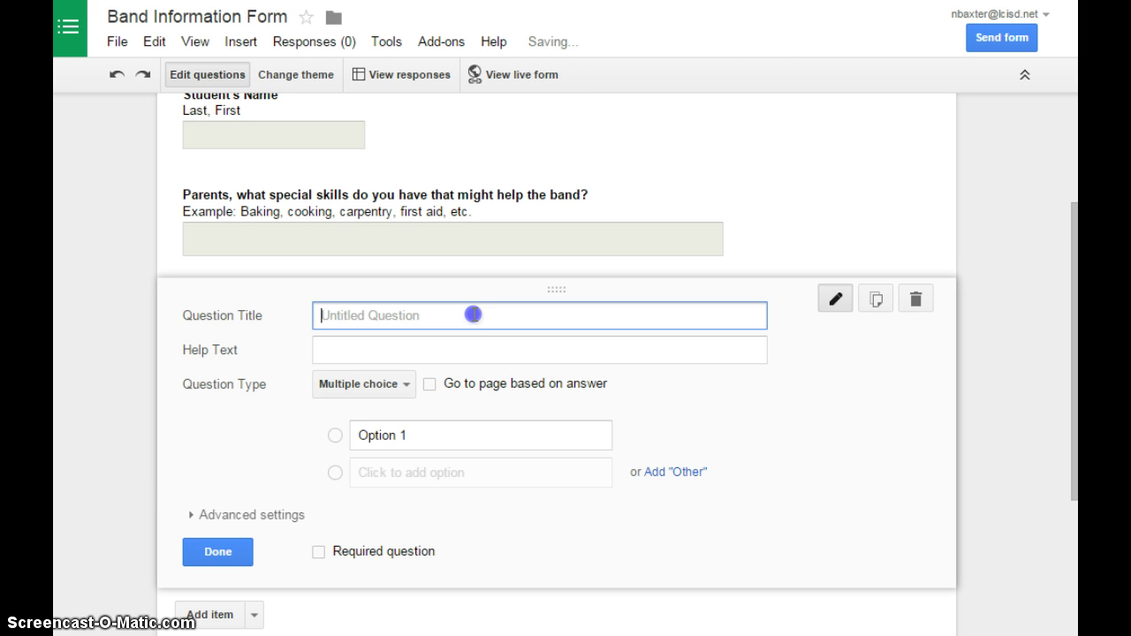
scroll(188, 442, "down", 1)
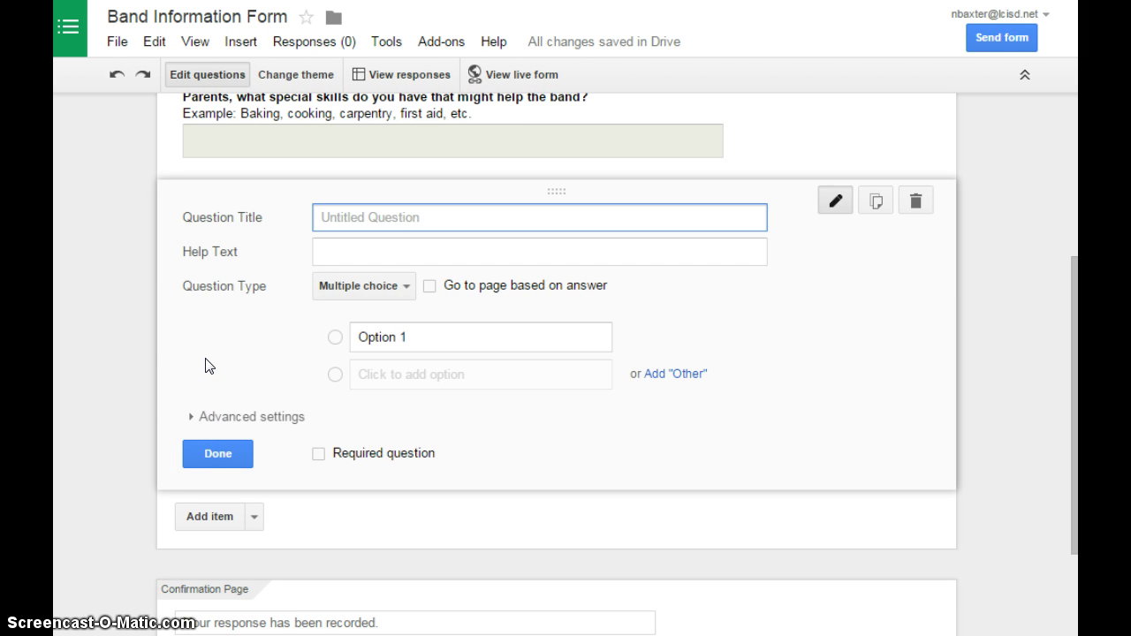
type("Grade")
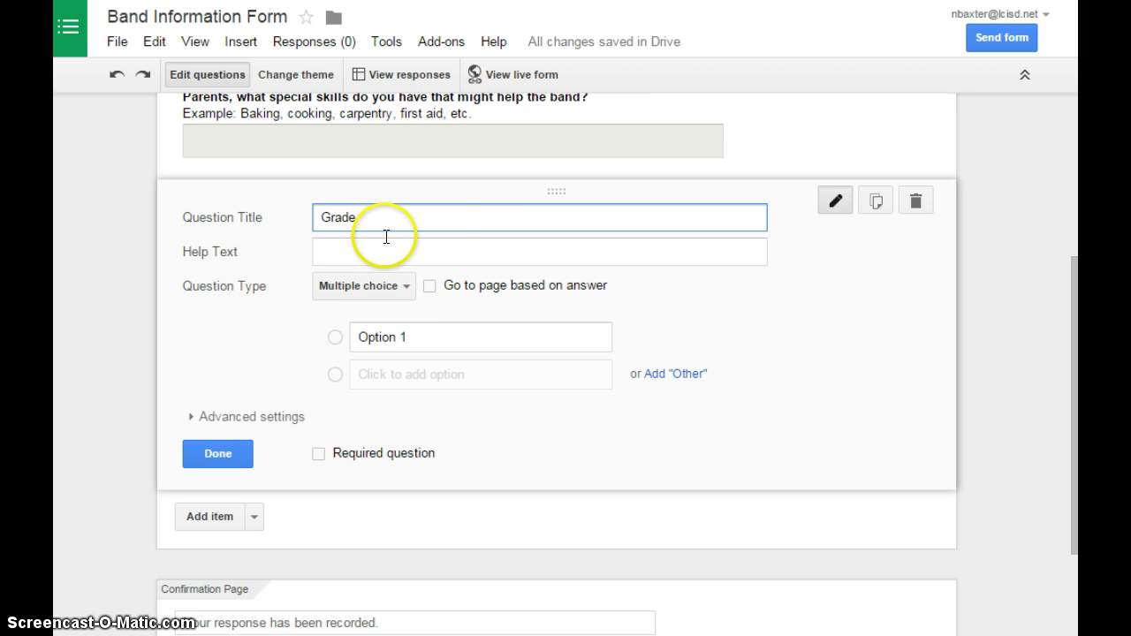
Give the Grade question the answers 6, 7 and 8
left_click(422, 334)
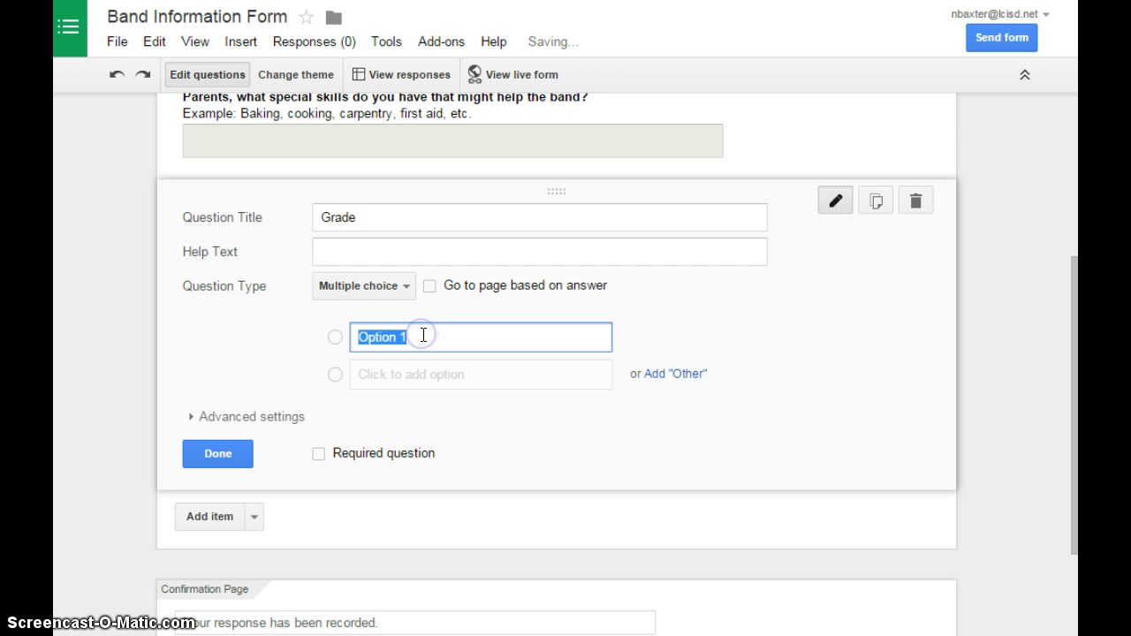
type("6")
key("Return")
type("7")
key("Return")
type("8")
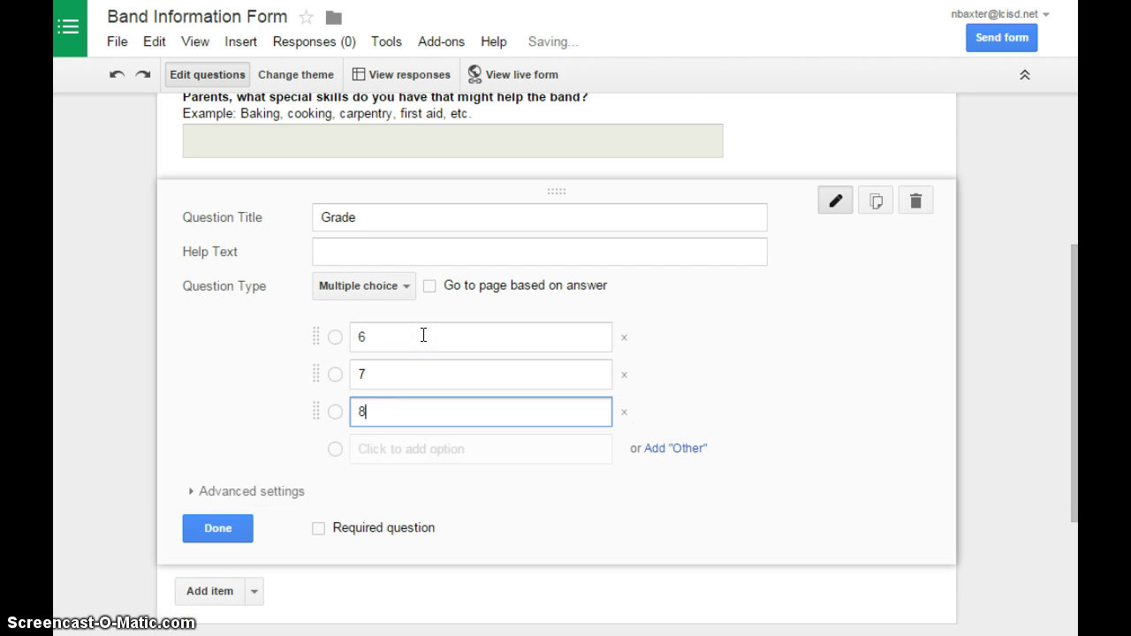
left_click(218, 528)
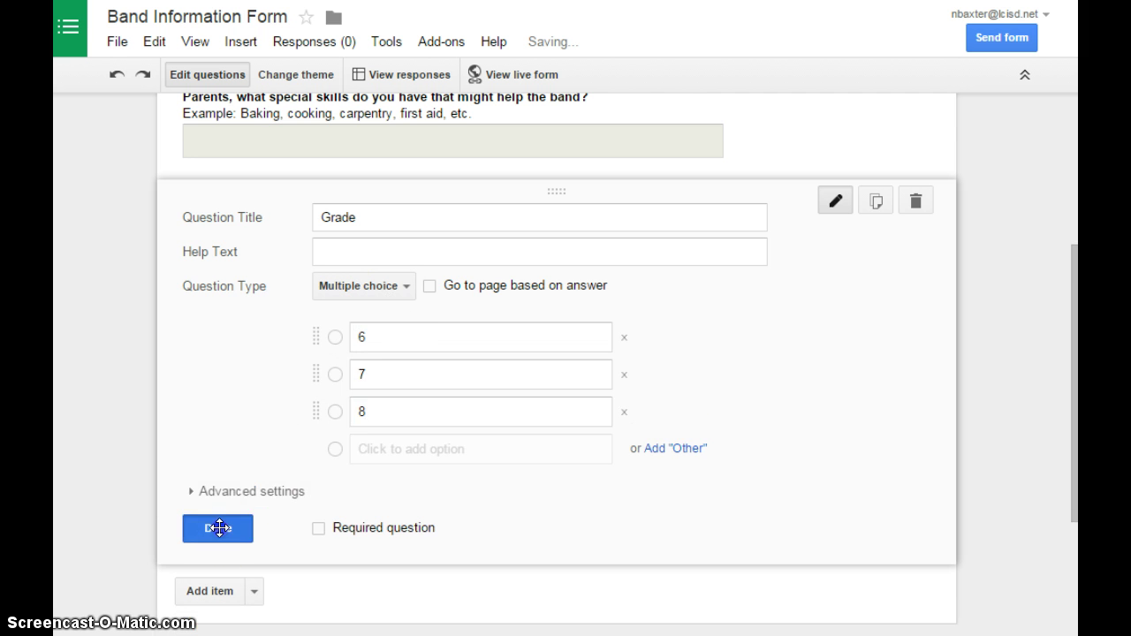
Add a checkbox question 'What position are you auditioning for?' with help text 'Check all that apply'
left_click(252, 365)
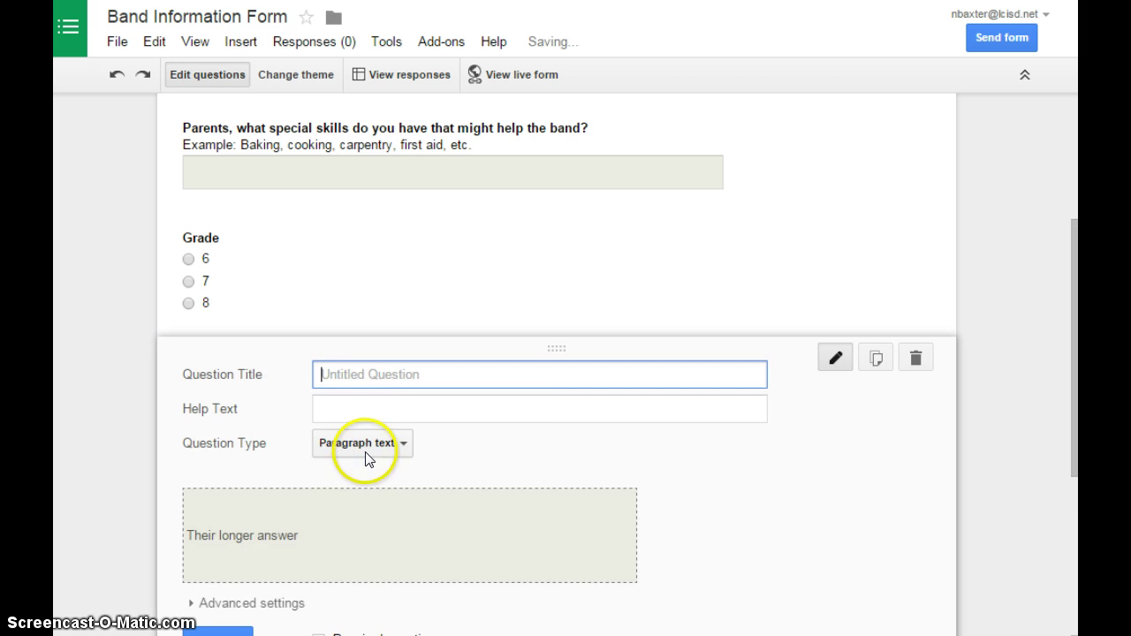
left_click(364, 439)
left_click(498, 485)
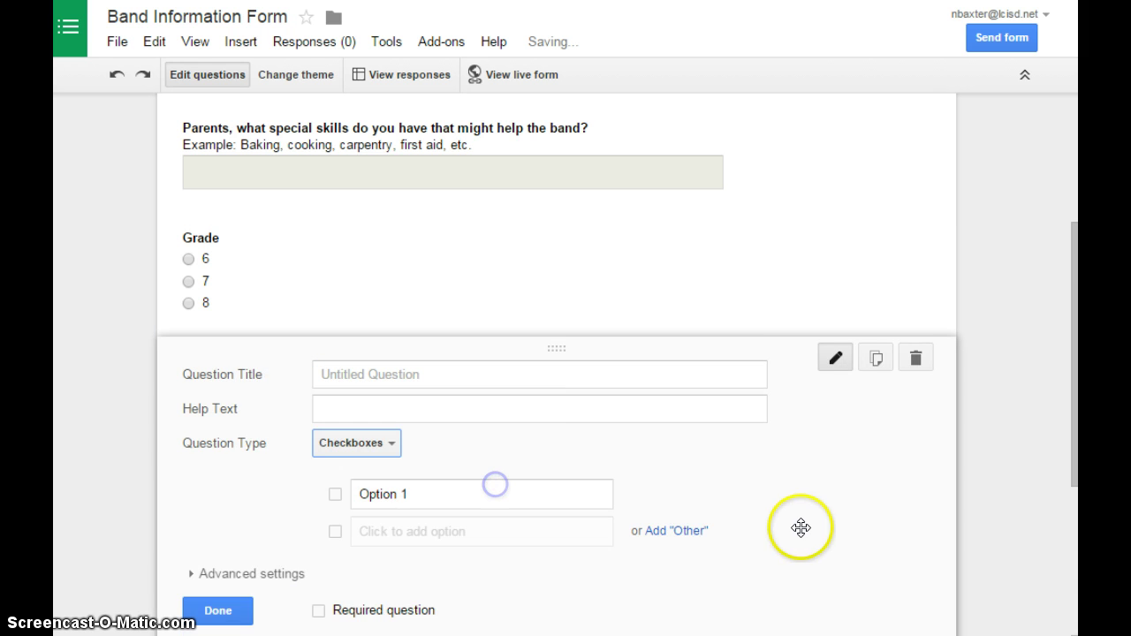
scroll(571, 304, "down", 2)
left_click(503, 173)
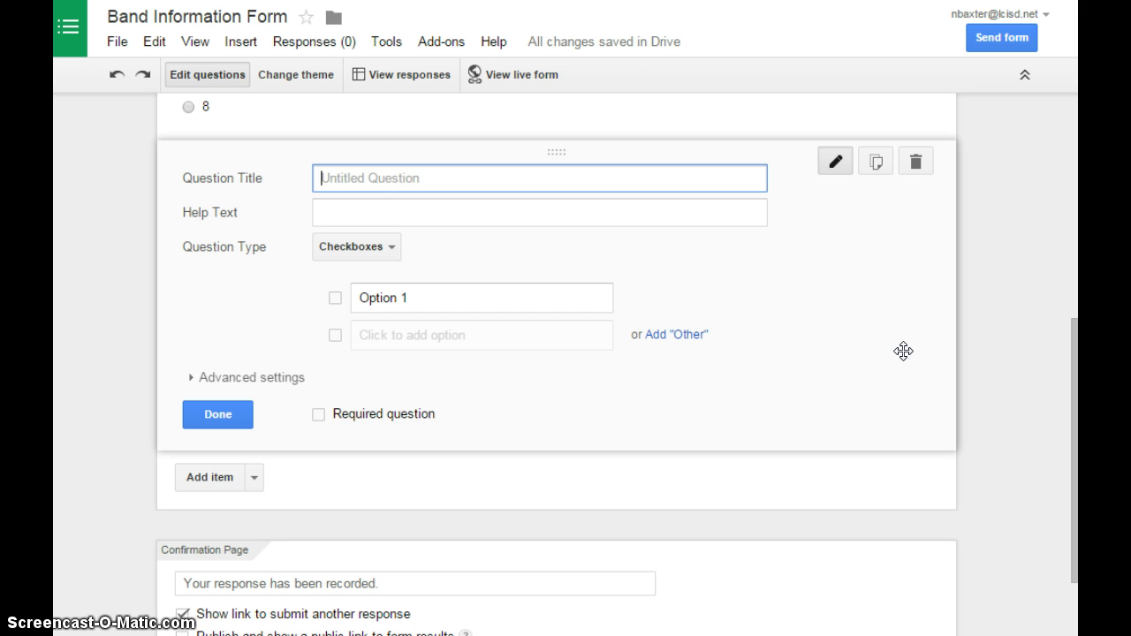
type("Would you b")
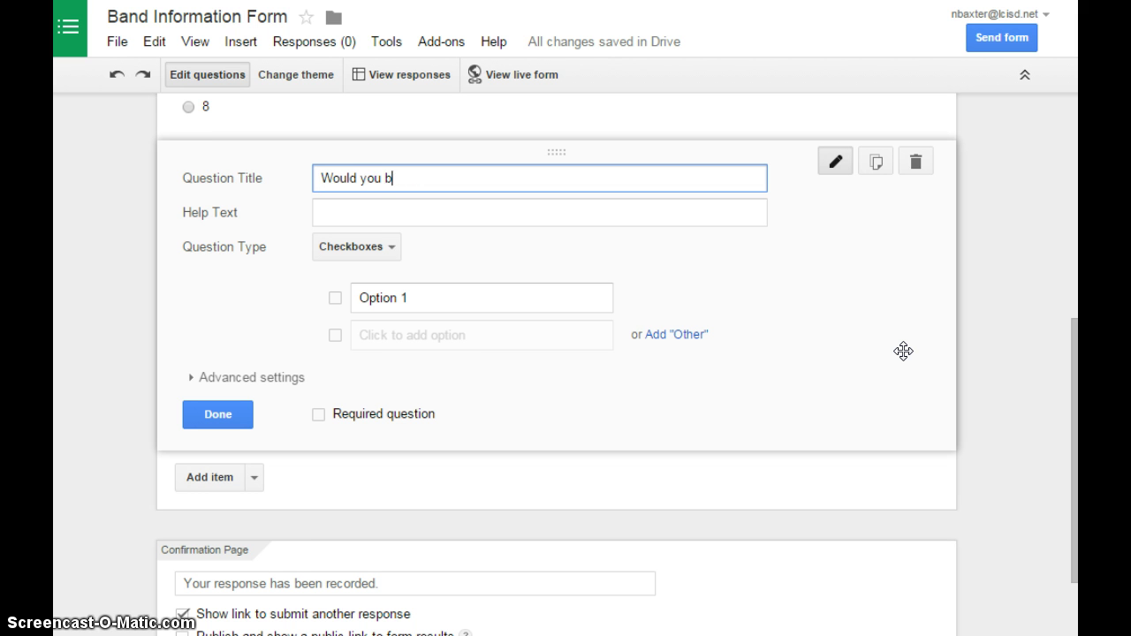
type("e")
key("BackSpace")
key("BackSpace")
key("BackSpace")
key("BackSpace")
key("BackSpace")
key("BackSpace")
key("BackSpace")
key("BackSpace")
key("BackSpace")
key("BackSpace")
key("BackSpace")
key("BackSpace")
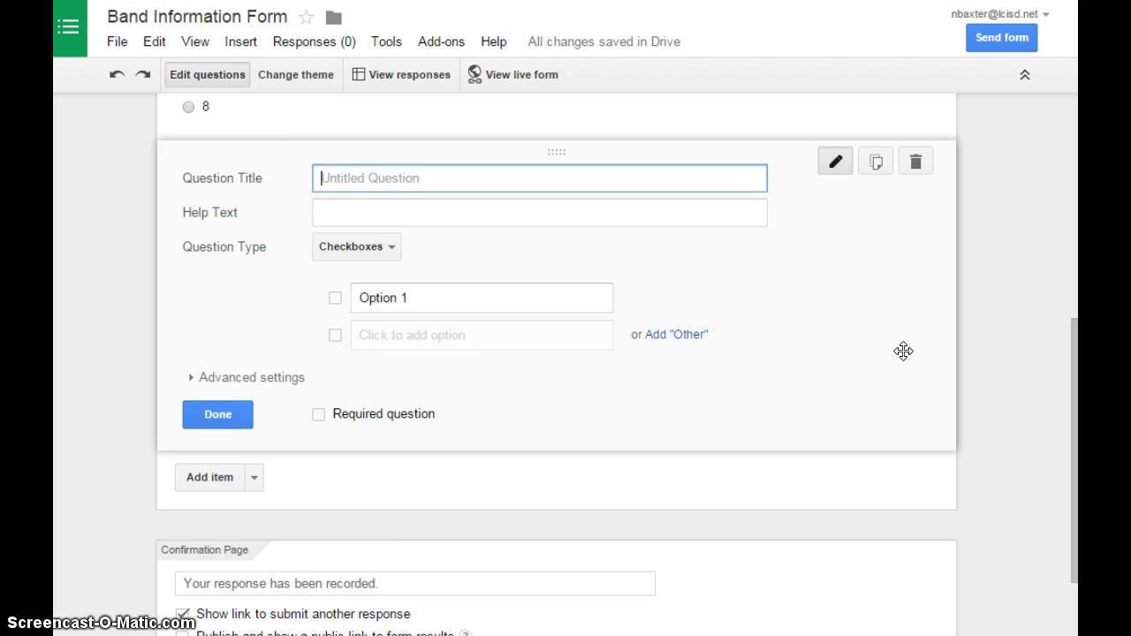
type("What position are you audti")
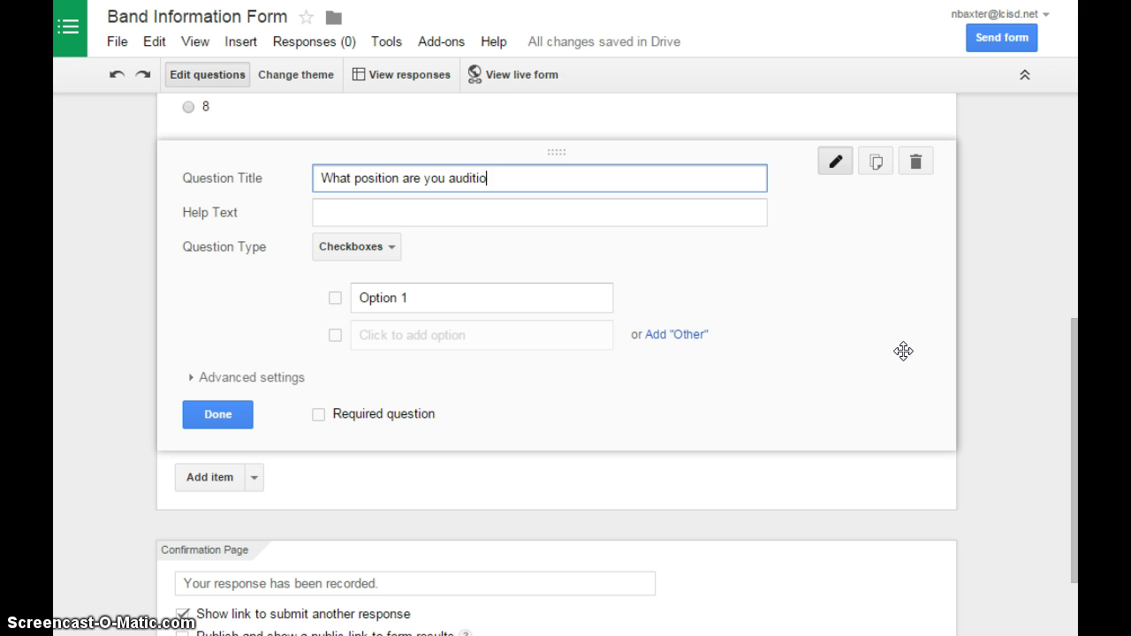
type("?")
key("Tab")
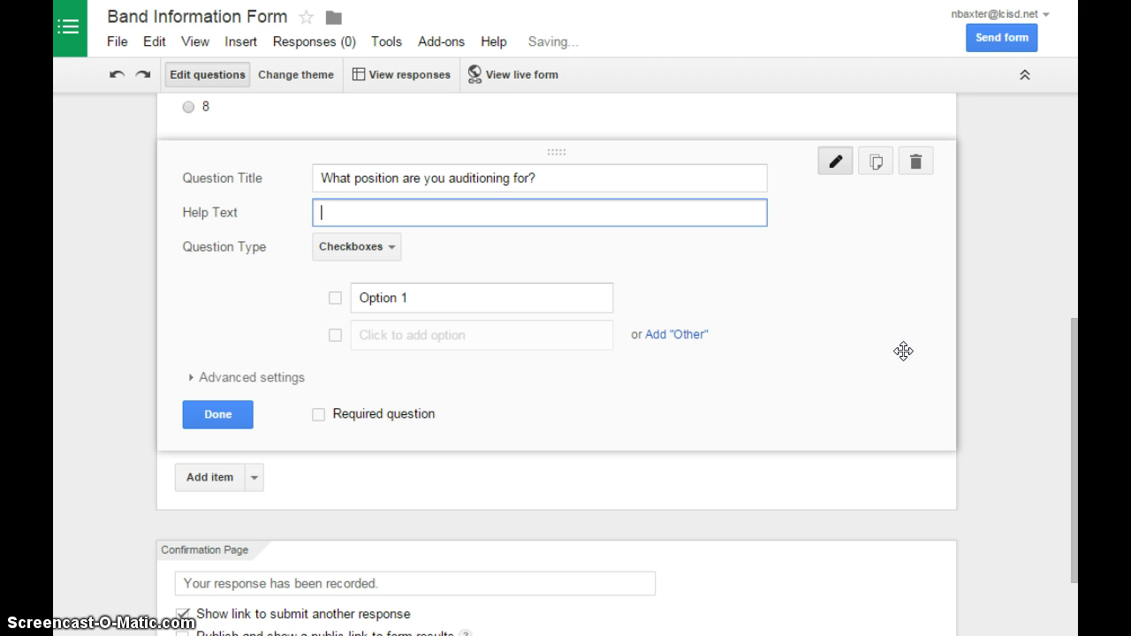
type("Check all that apply")
List the positions Section Leader, Squad Leader, Drum Major, Band Officer and Librarian
left_click(586, 295)
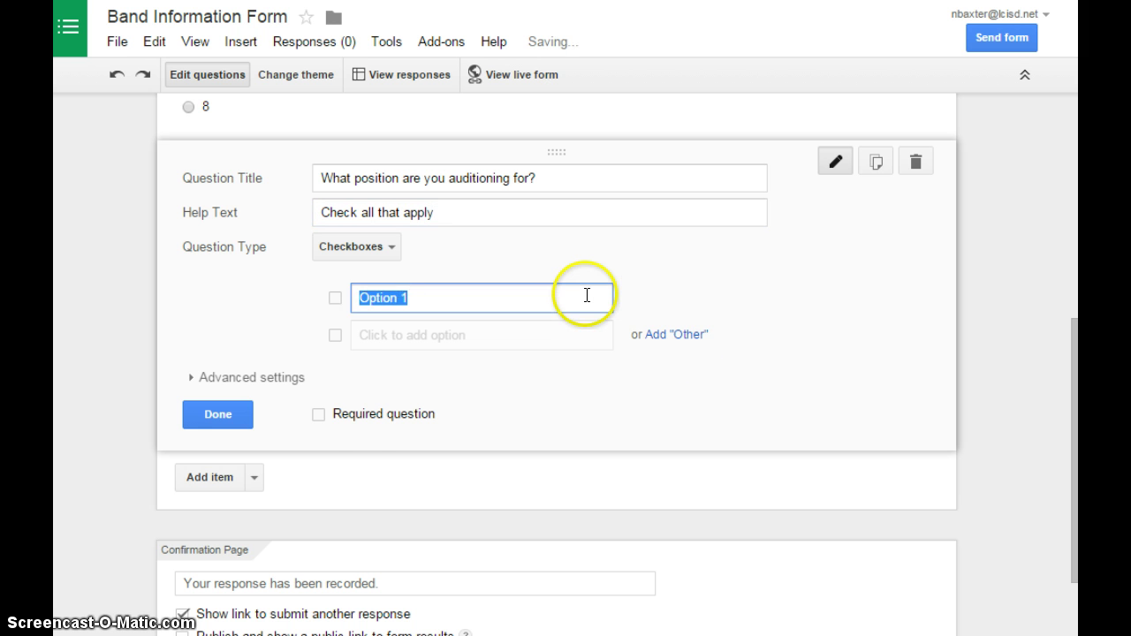
type("Section Leade")
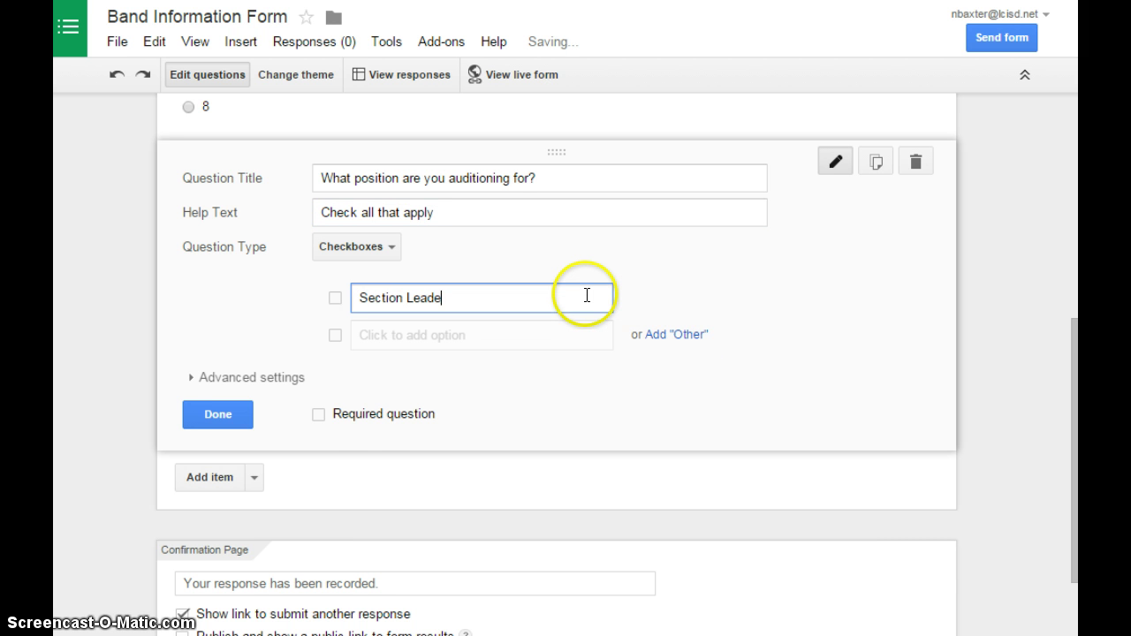
type("r")
key("Return")
type("D")
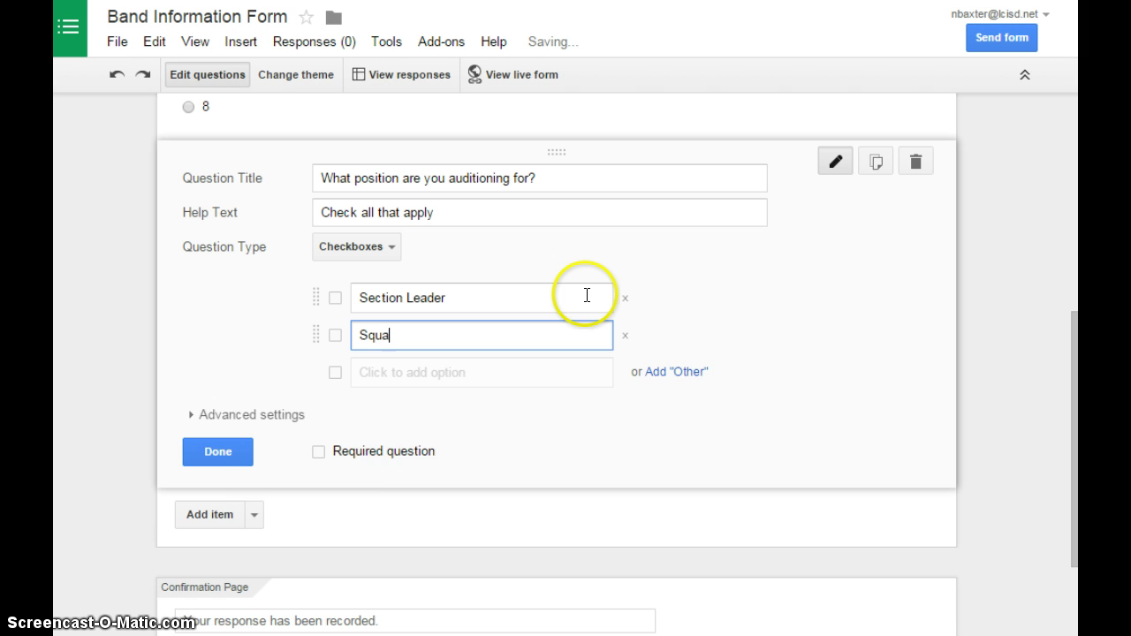
type("quad Leader")
key("Return")
type("Drum Ma")
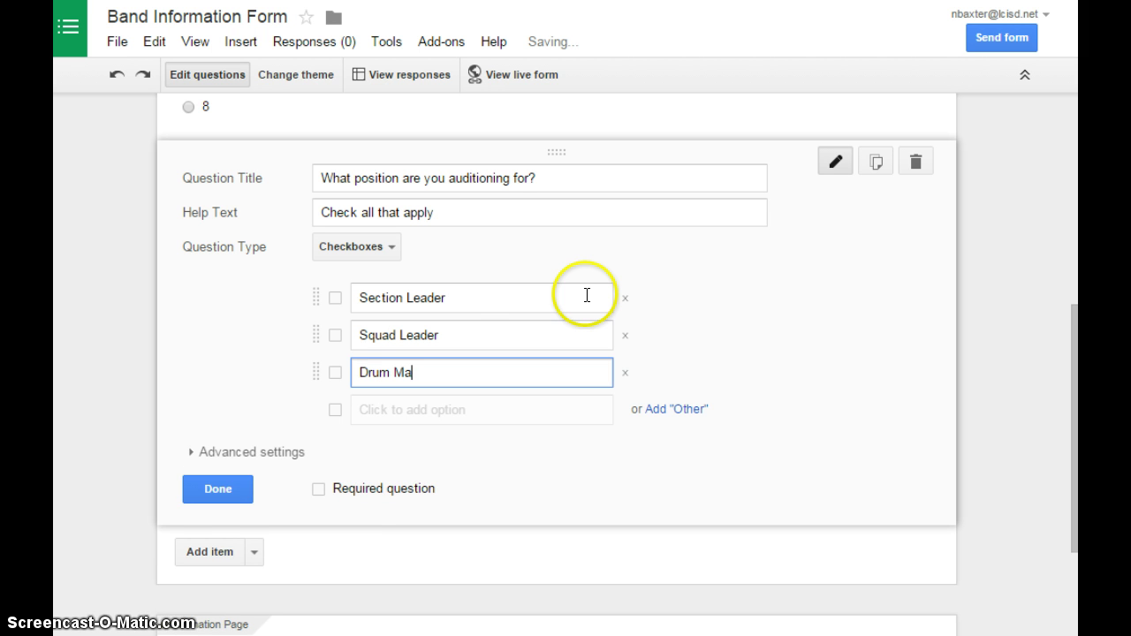
type("jor")
key("Return")
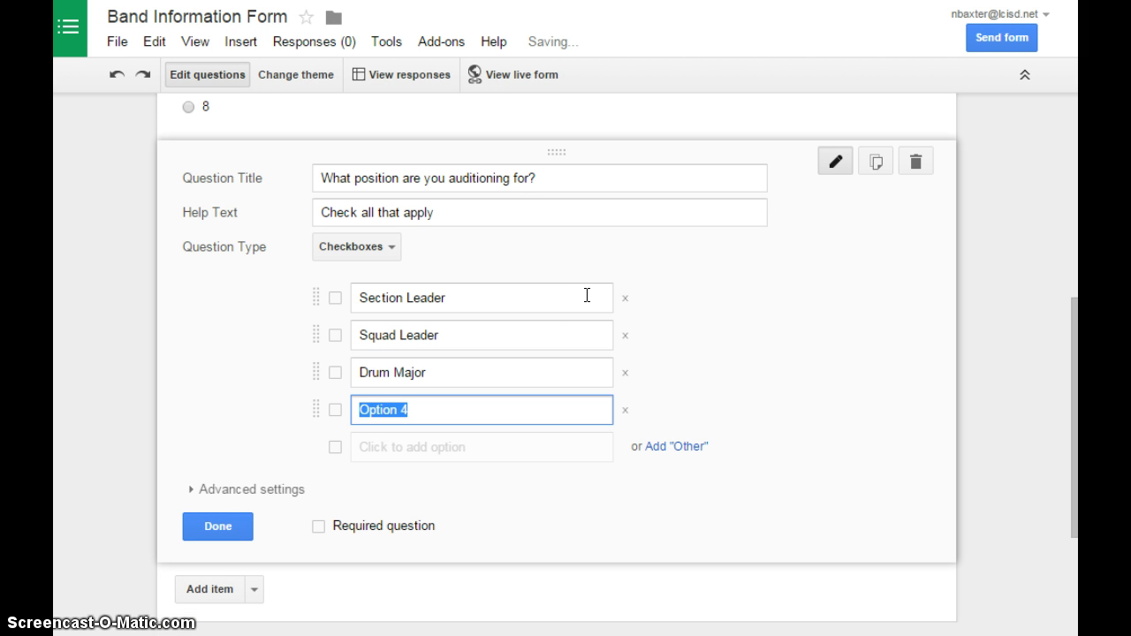
type("Band ")
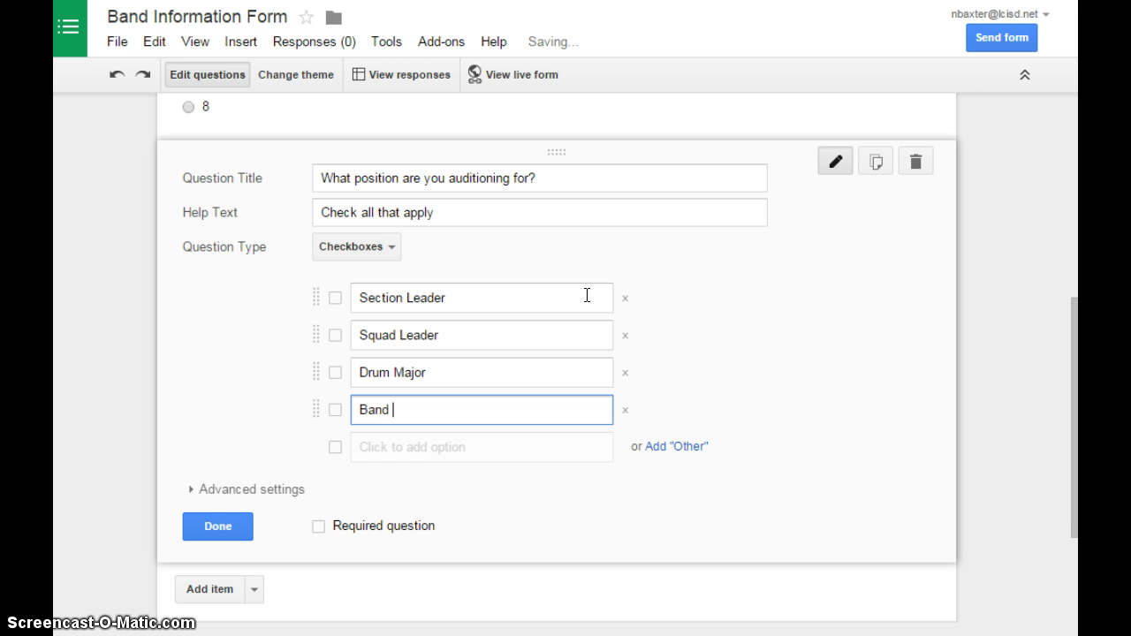
type("Officer")
key("Return")
type("LIb")
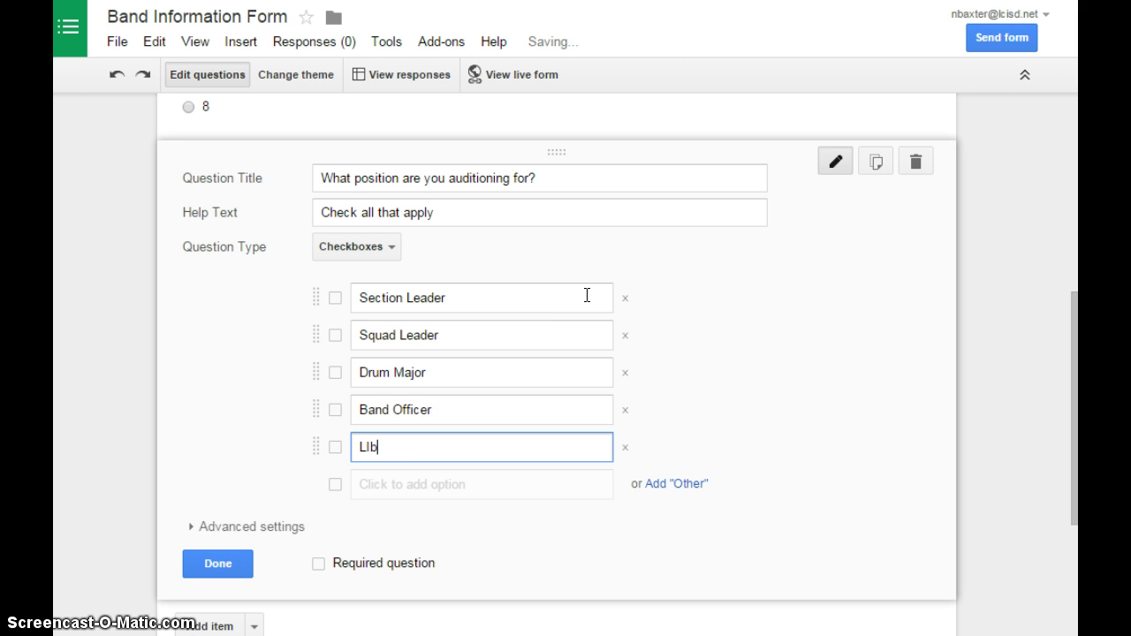
type("rarian")
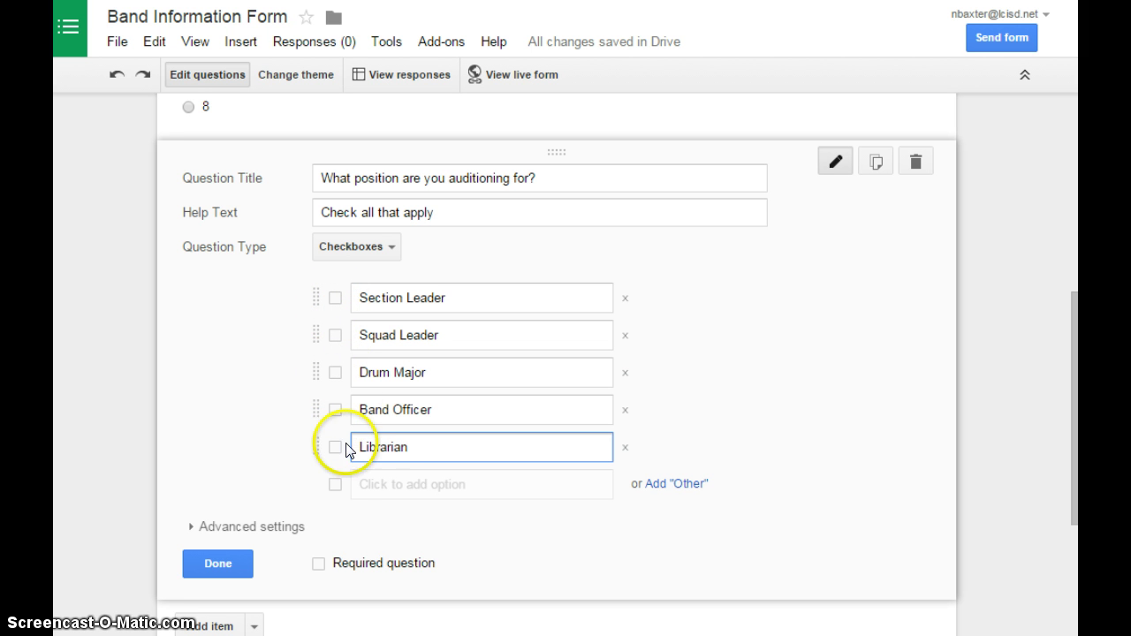
Add a choose-from-a-list question titled 'Instrument' below the positions question
left_click(241, 565)
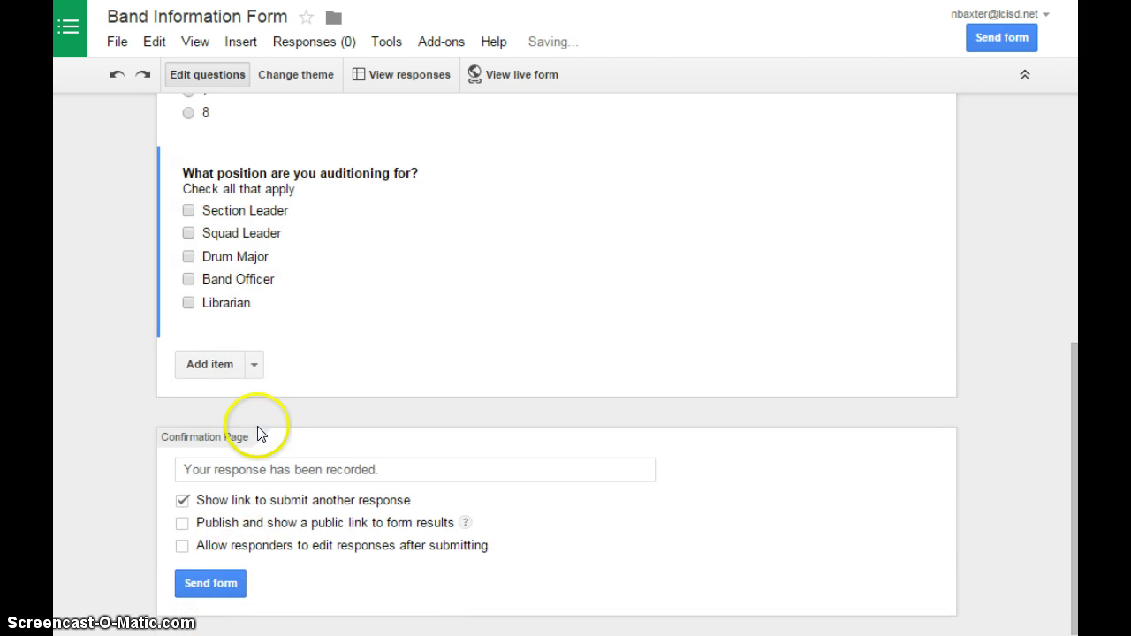
left_click(232, 371)
left_click(351, 456)
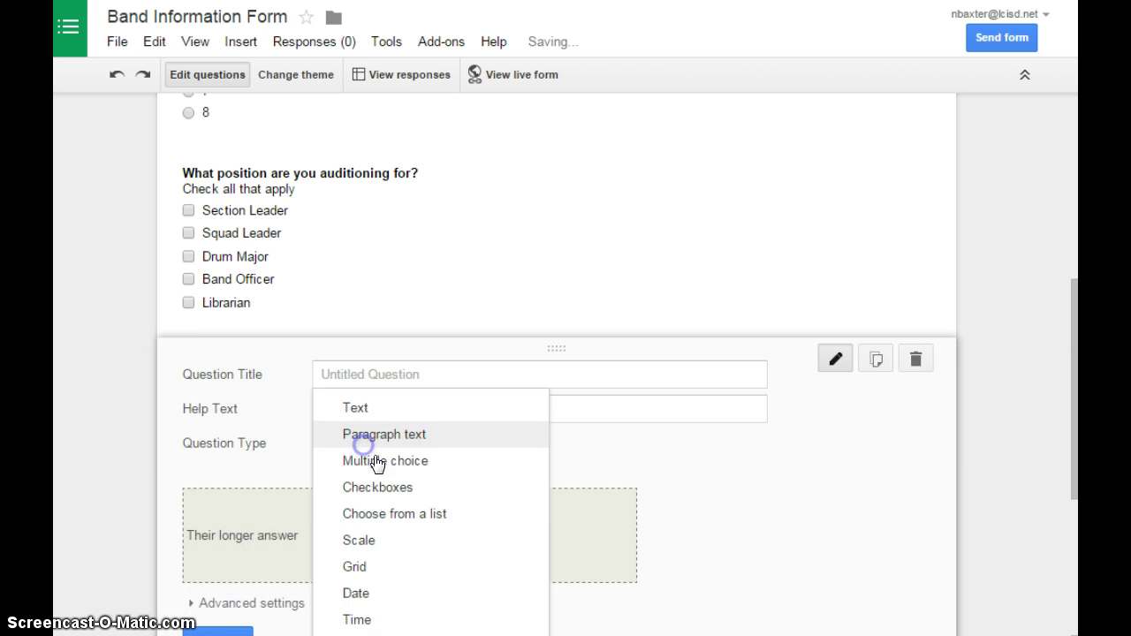
left_click(509, 521)
left_click(429, 380)
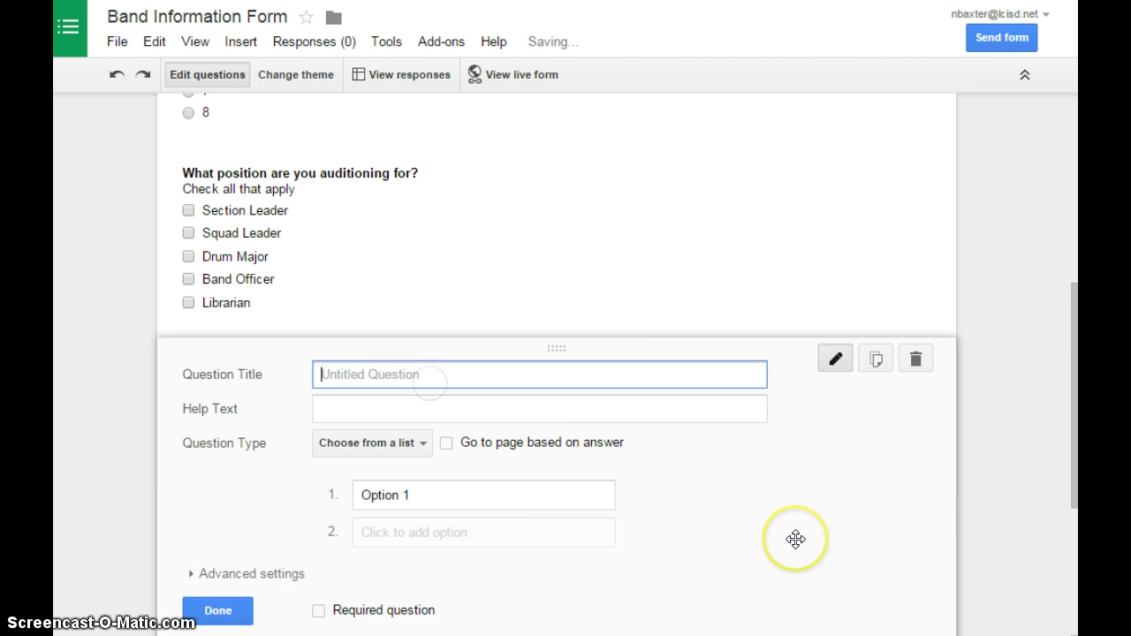
type("Instru")
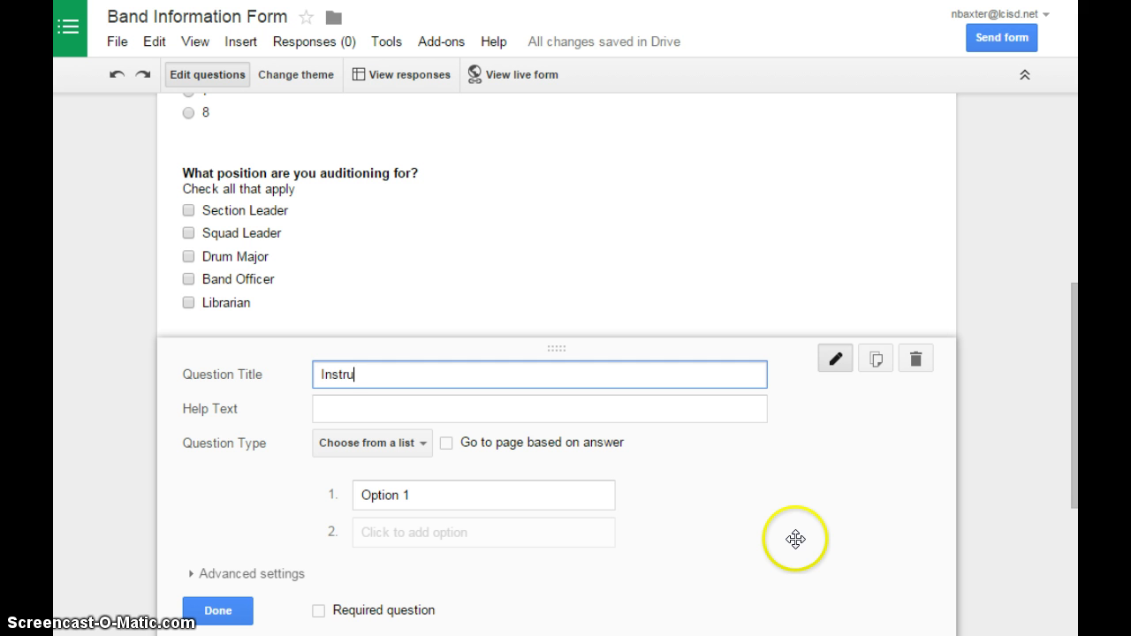
type("ment")
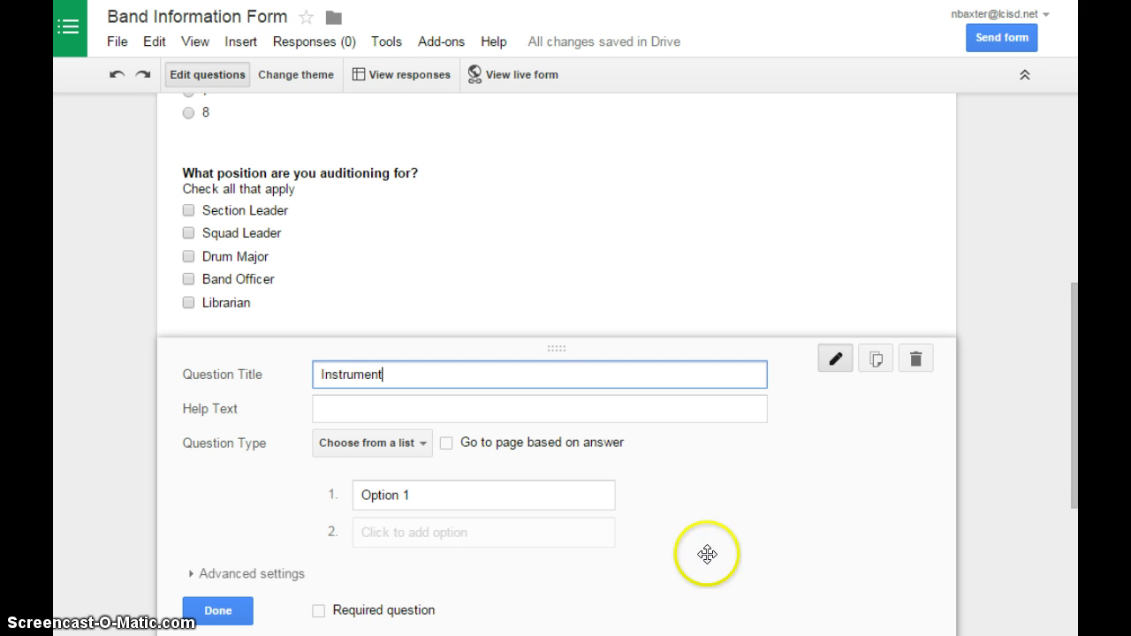
Enter the instrument options Flute, Clarinet, Trumpet, Trombone, Tuba and Percussion
left_click(437, 495)
type("Flute")
key("Return")
type("Cl")
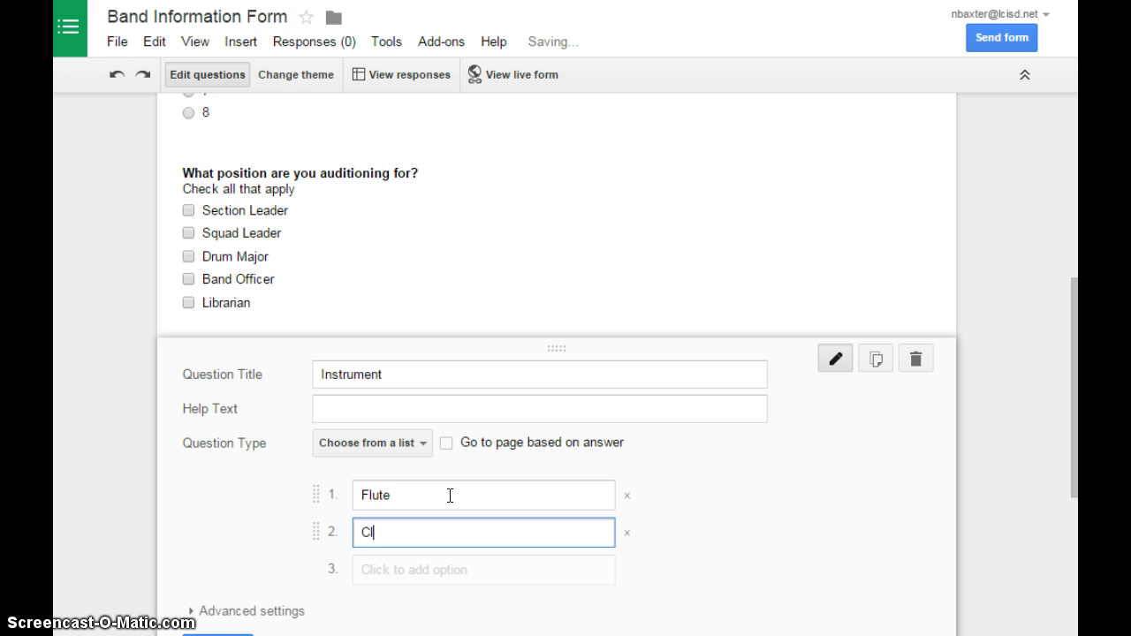
type("arinet")
key("Return")
type("Trumpet")
key("Return")
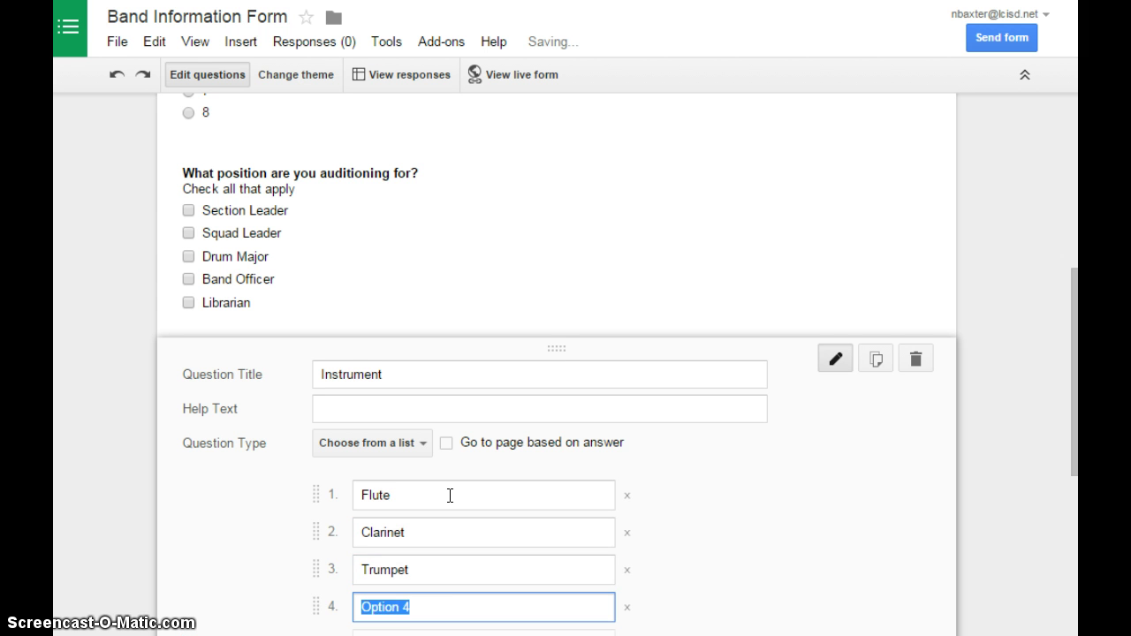
type("Trombone")
key("Return")
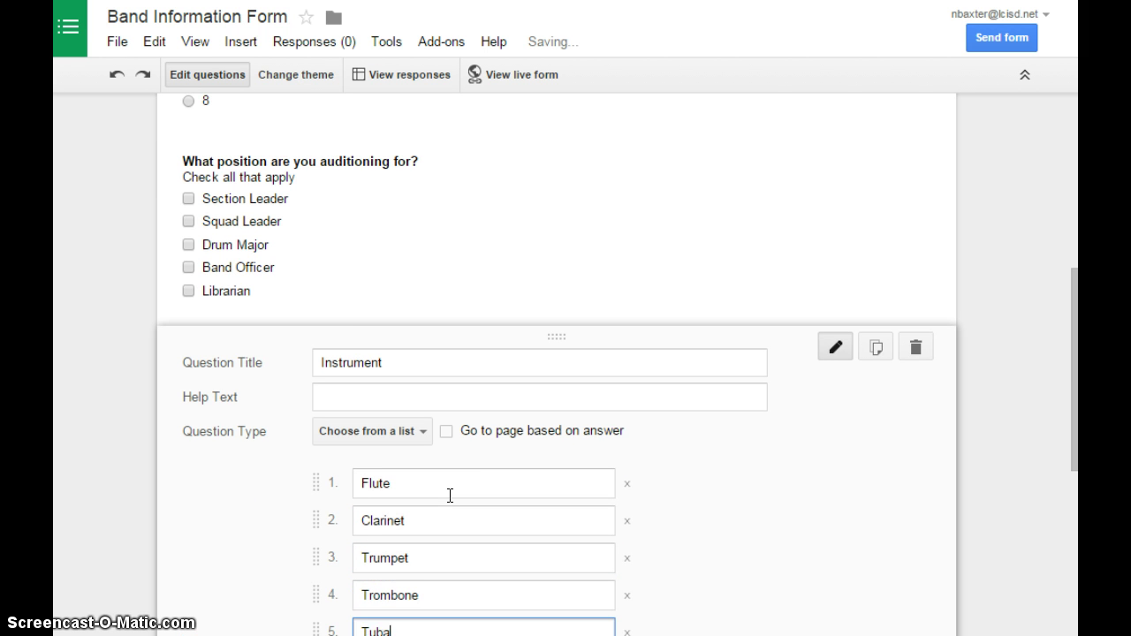
key("Return")
type("B")
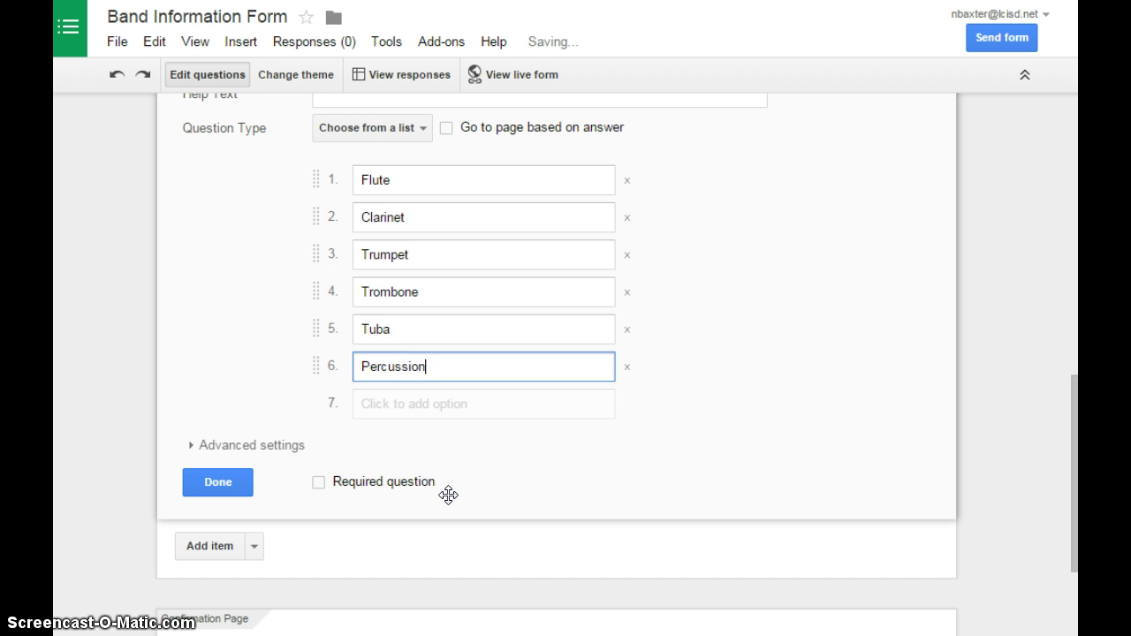
left_click(650, 463)
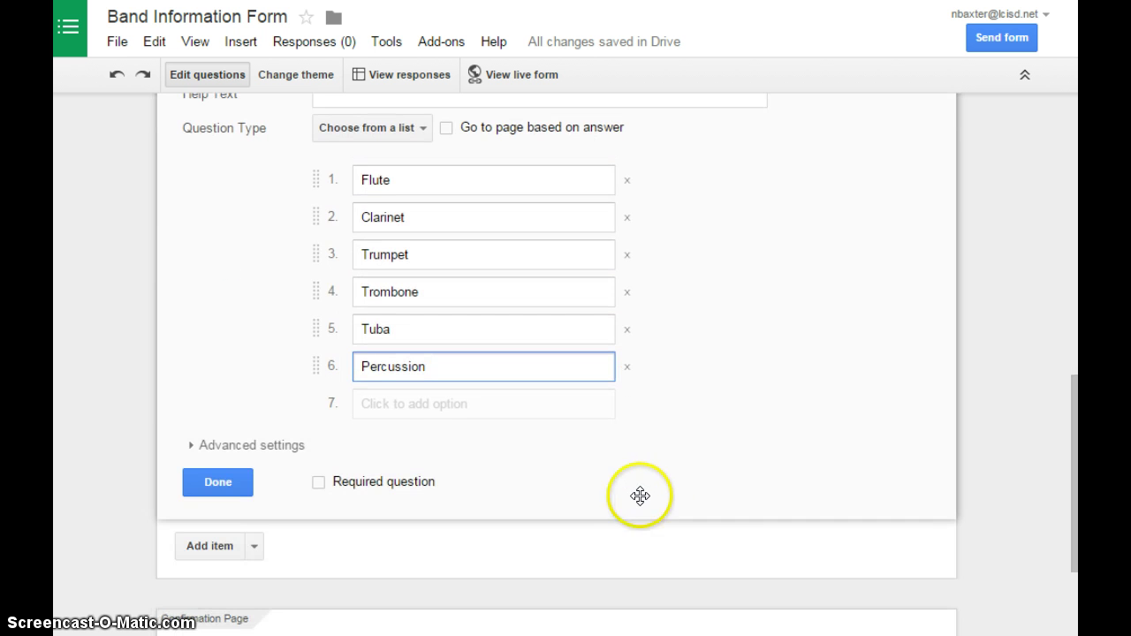
scroll(353, 292, "up", 1)
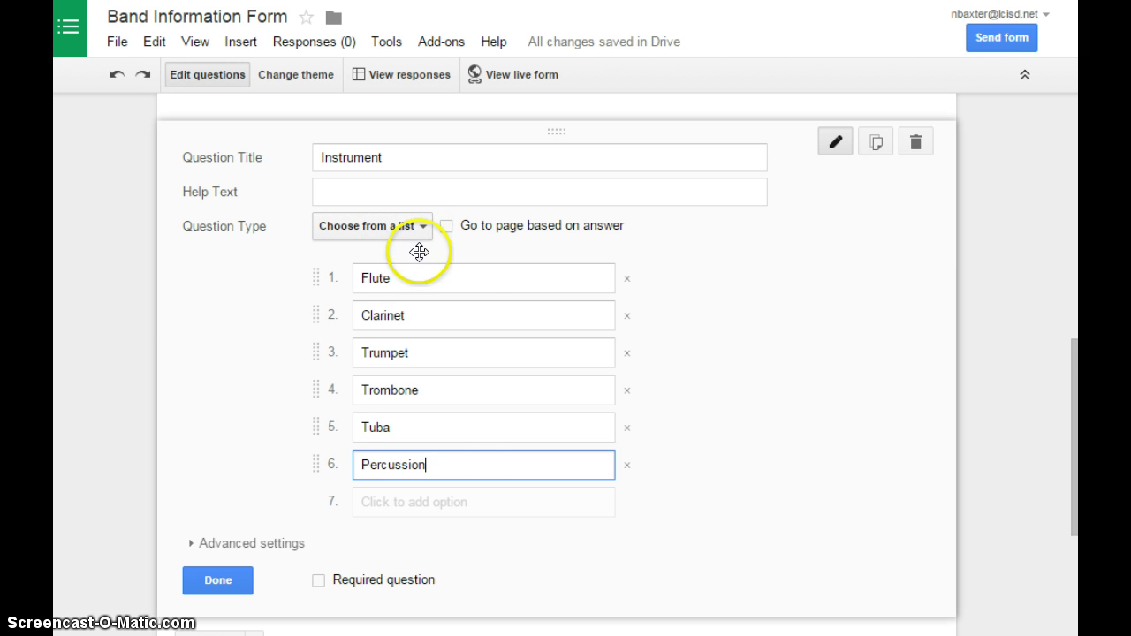
left_click(221, 583)
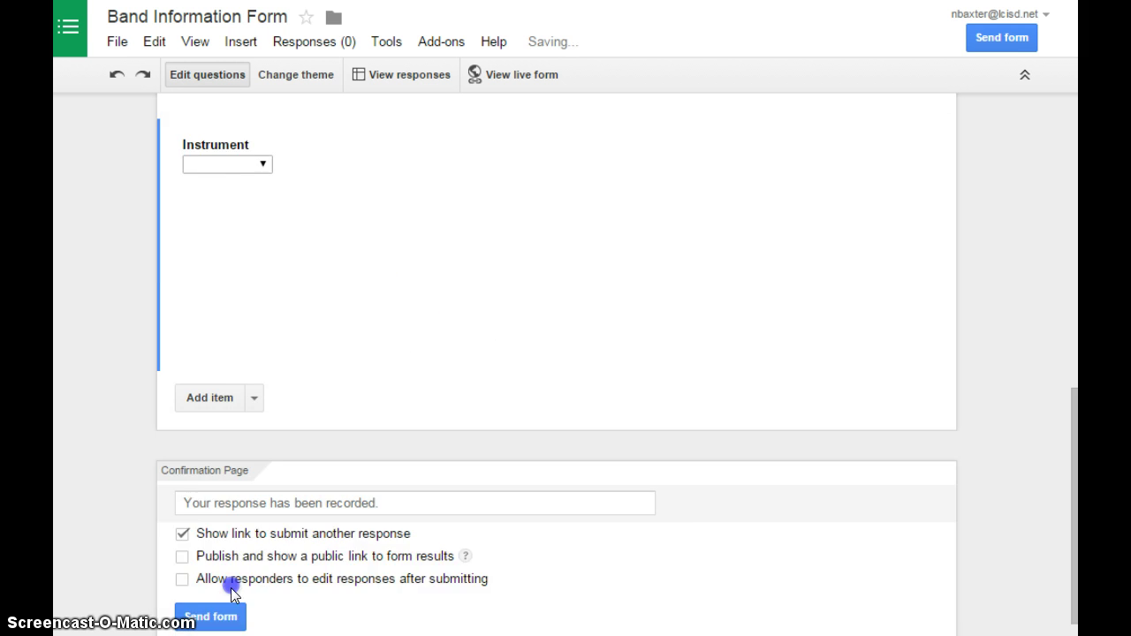
Add a date question 'Uniform Fitting Preference Date' with help text 'Pick which day works best for you.'
left_click(212, 367)
left_click(399, 442)
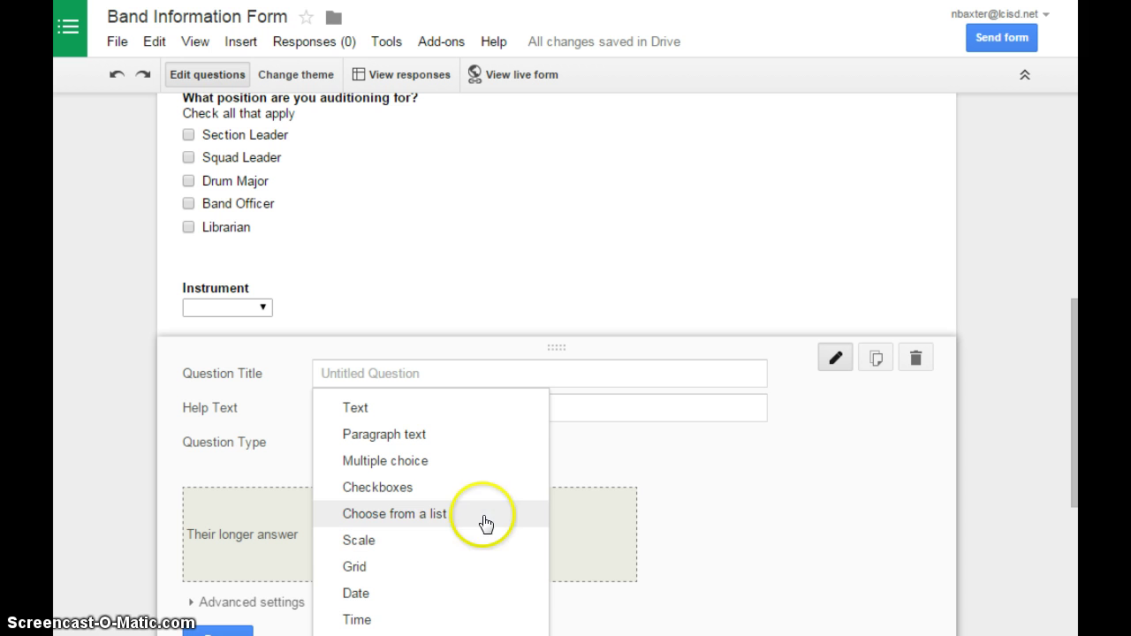
left_click(428, 599)
left_click(412, 374)
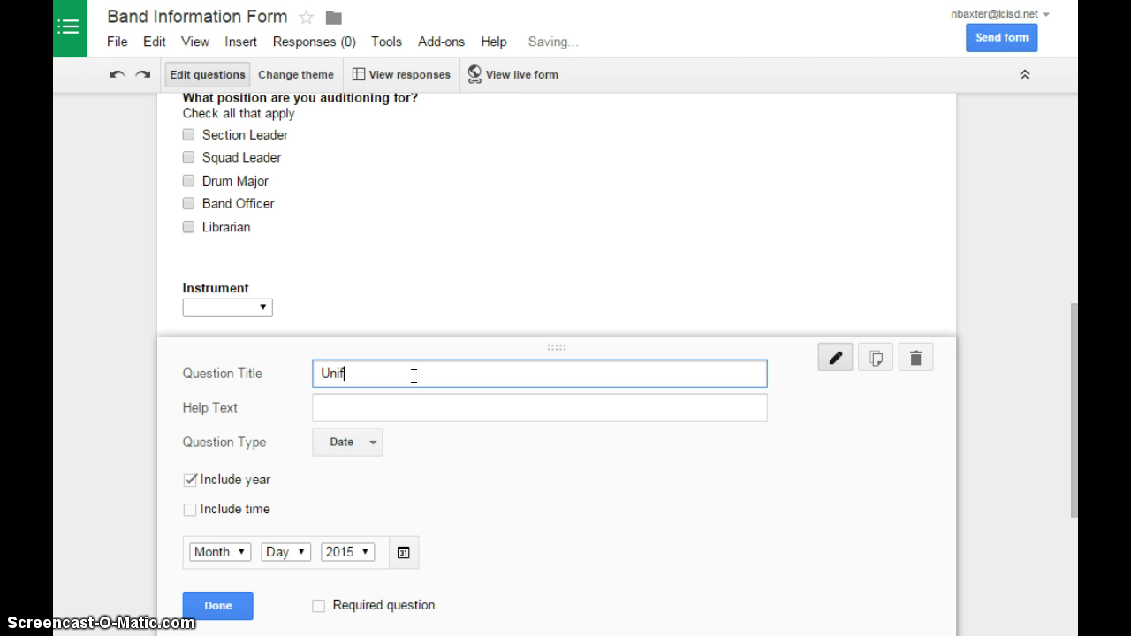
type("Uniform Fitting Preference Date")
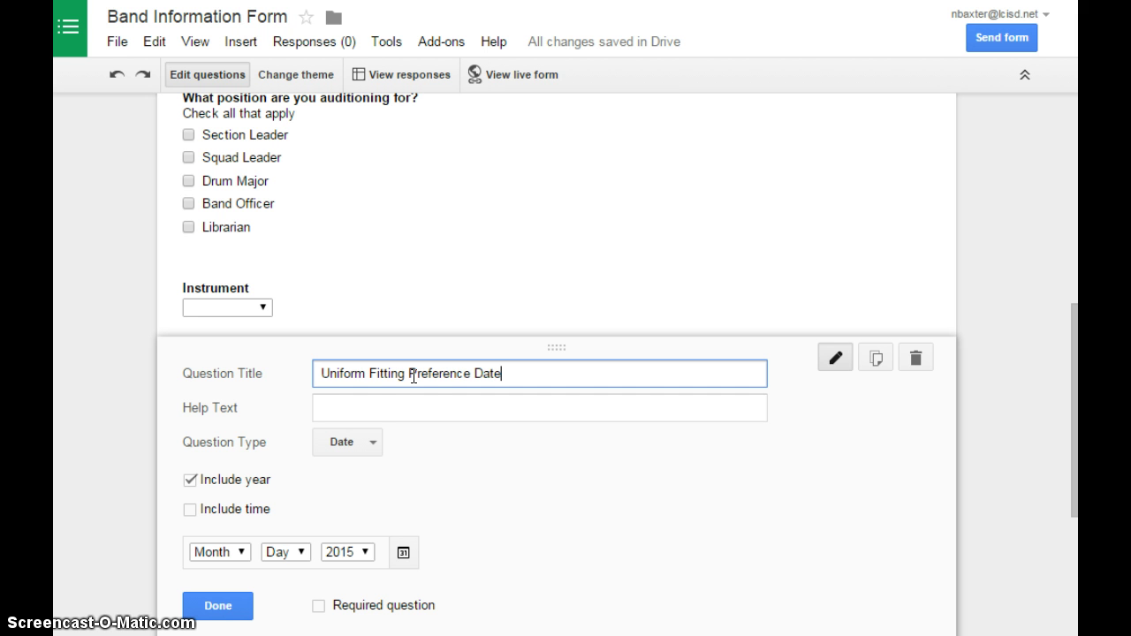
left_click(404, 403)
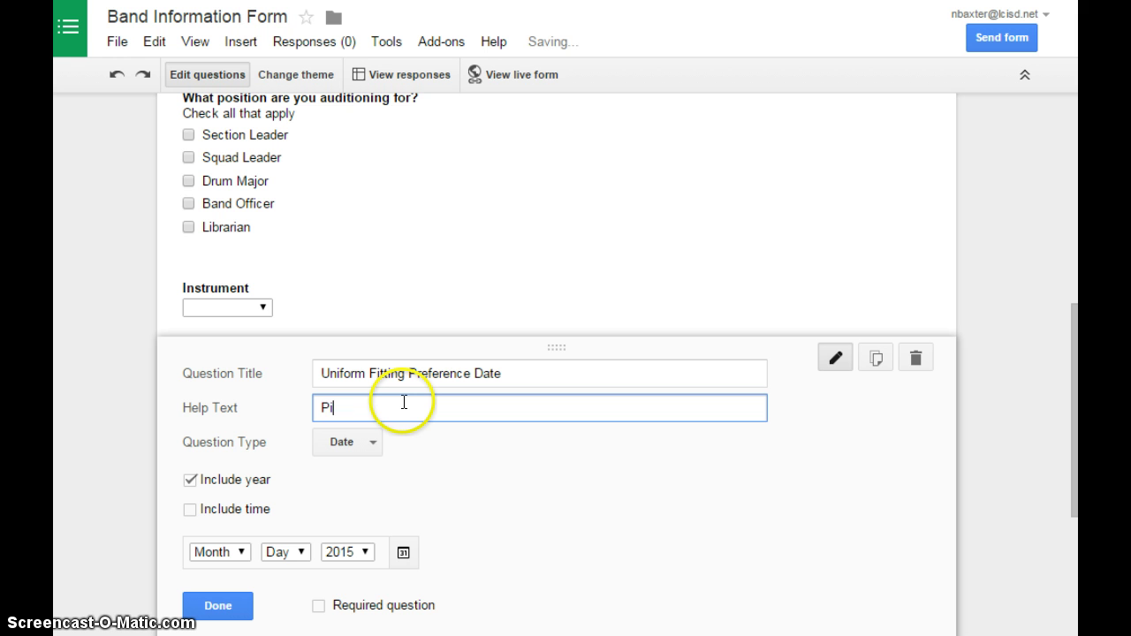
type("Pick what")
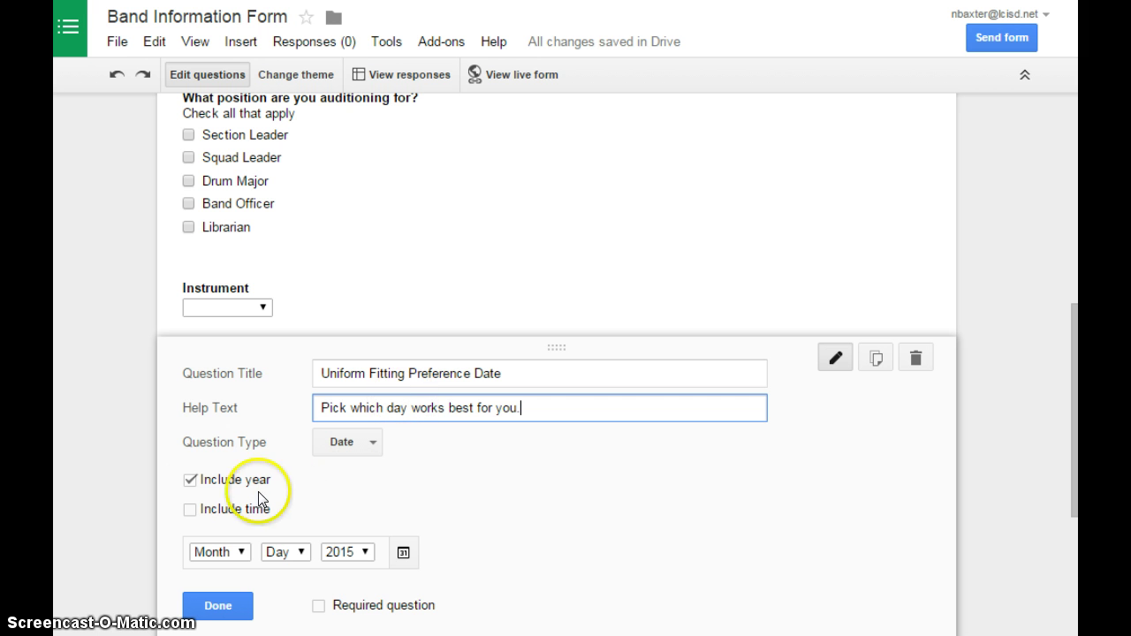
Exclude the year from the date answer and check the month choices in the preview
left_click(191, 480)
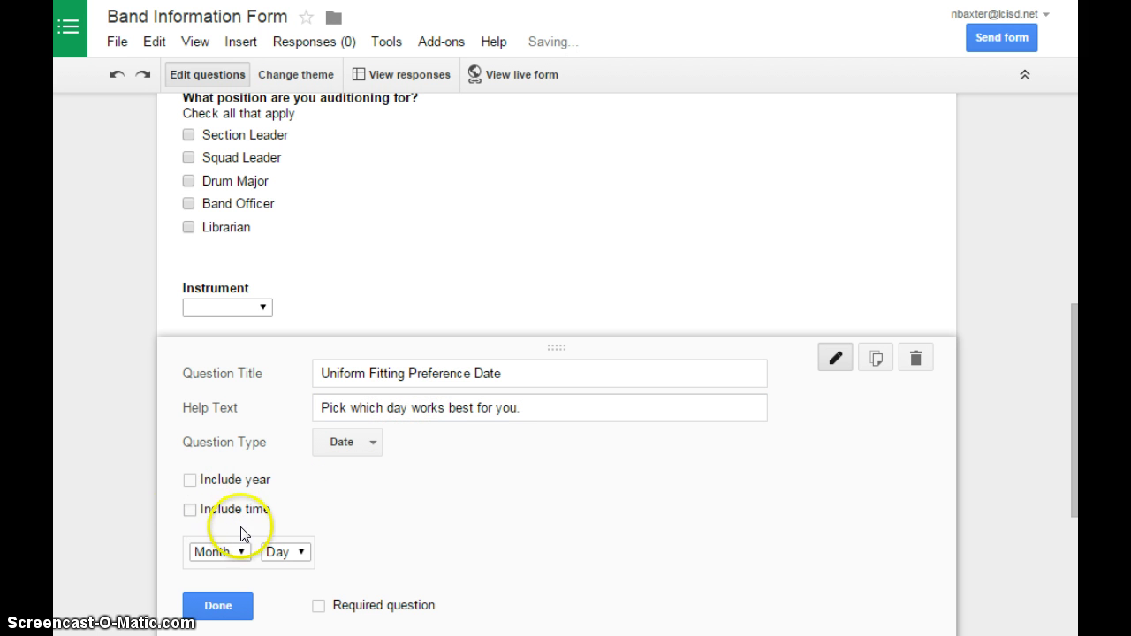
left_click(239, 553)
left_click(241, 557)
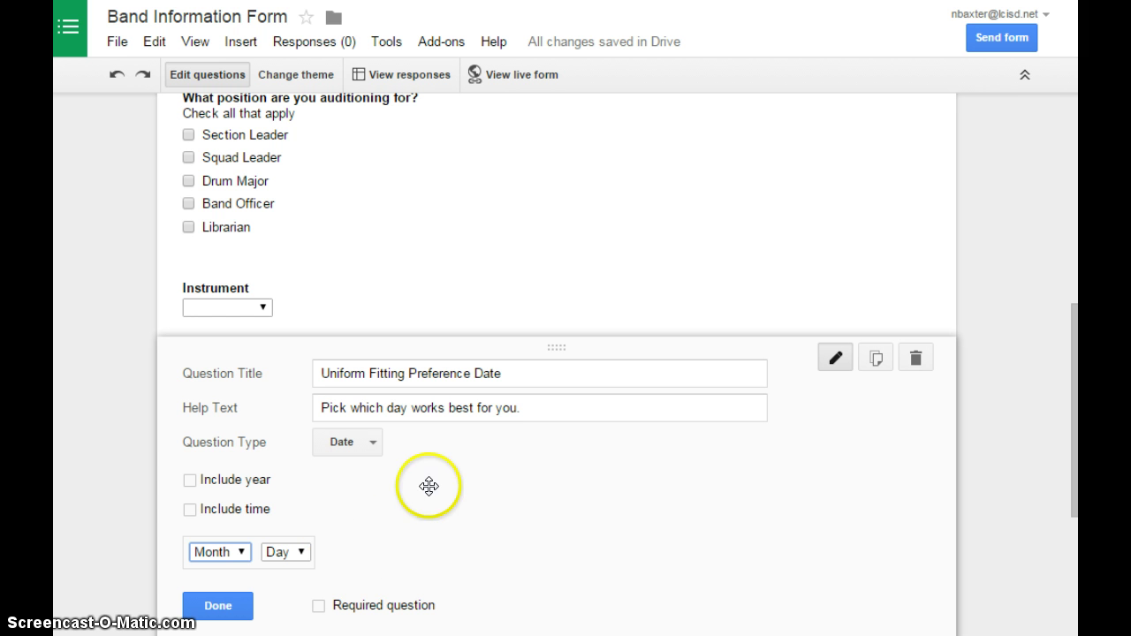
scroll(430, 485, "down", 3)
scroll(372, 328, "up", 1)
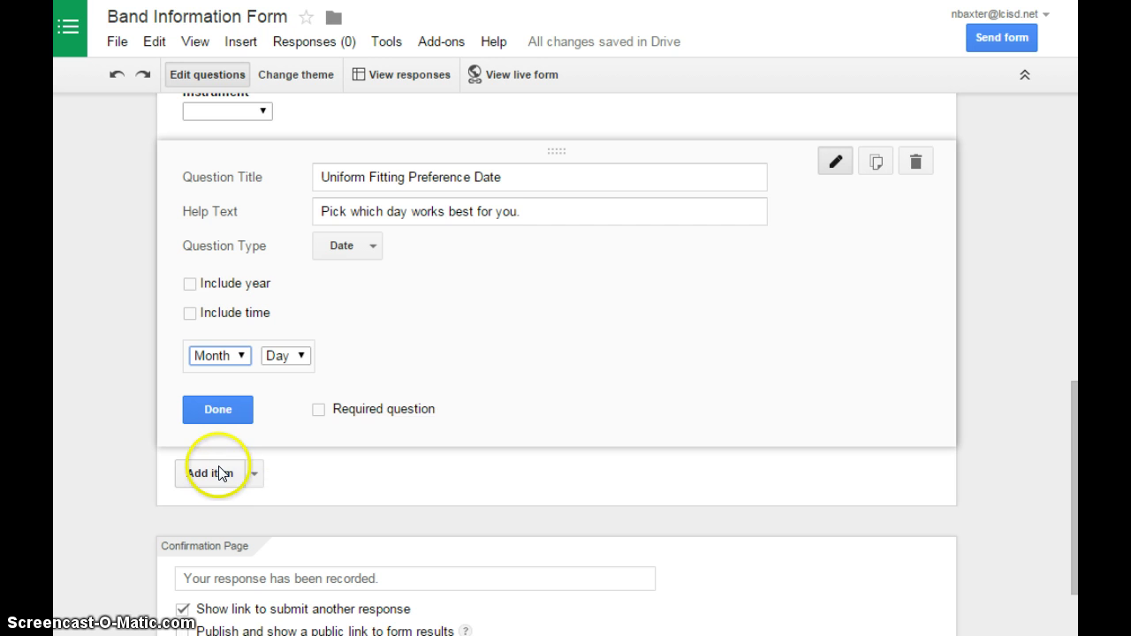
Delete the unwanted new paragraph question added after the date question
left_click(219, 471)
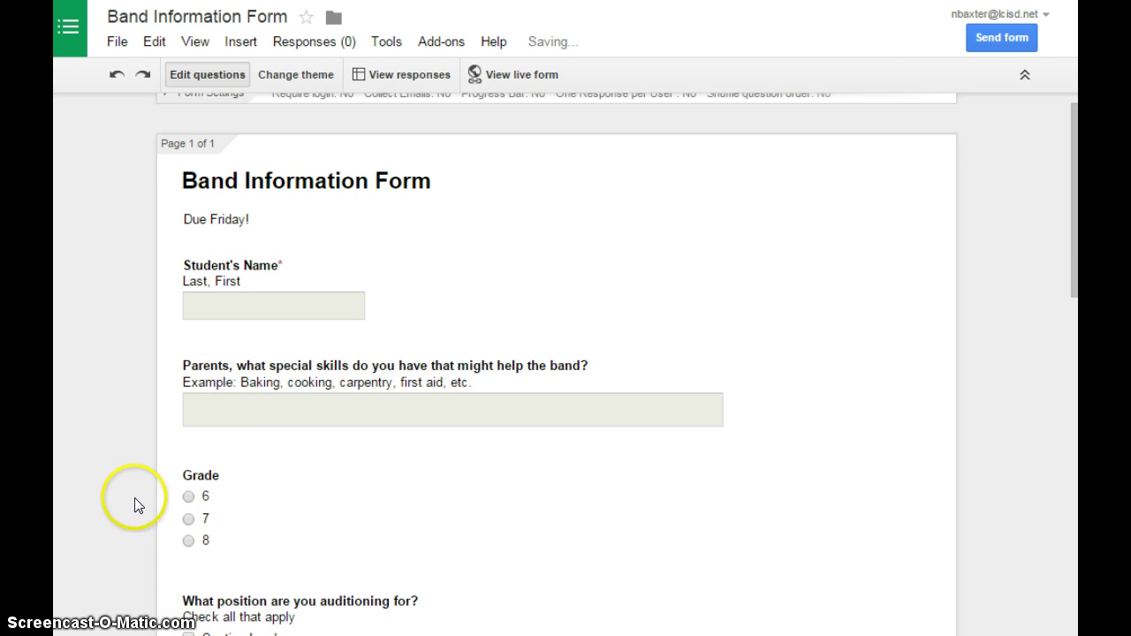
scroll(150, 430, "down", 2)
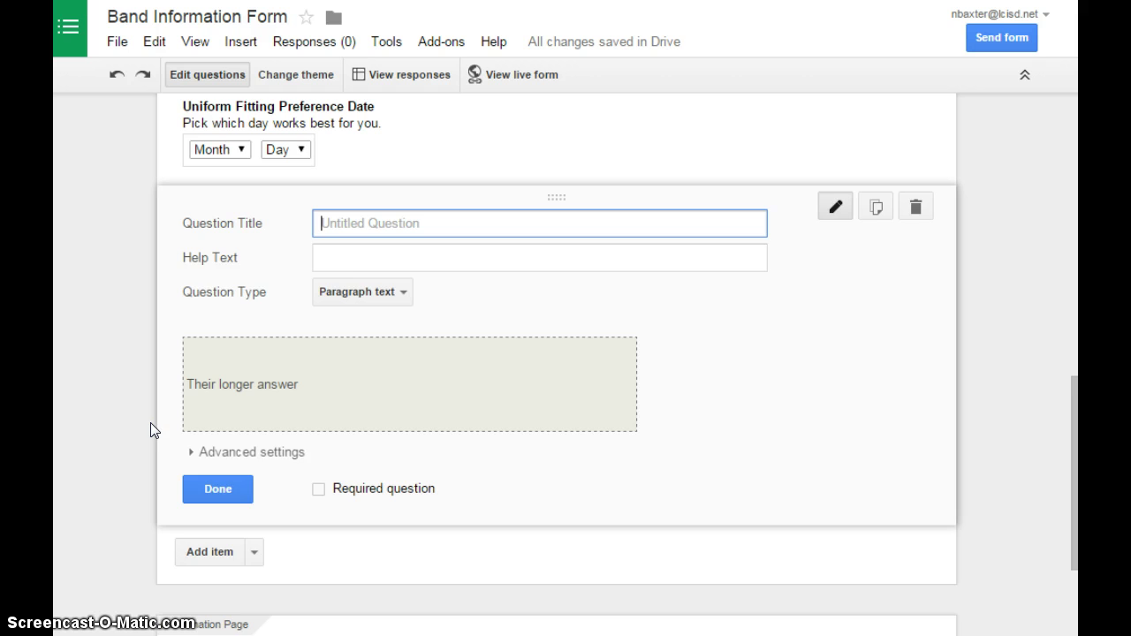
scroll(151, 431, "up", 1)
left_click(707, 319)
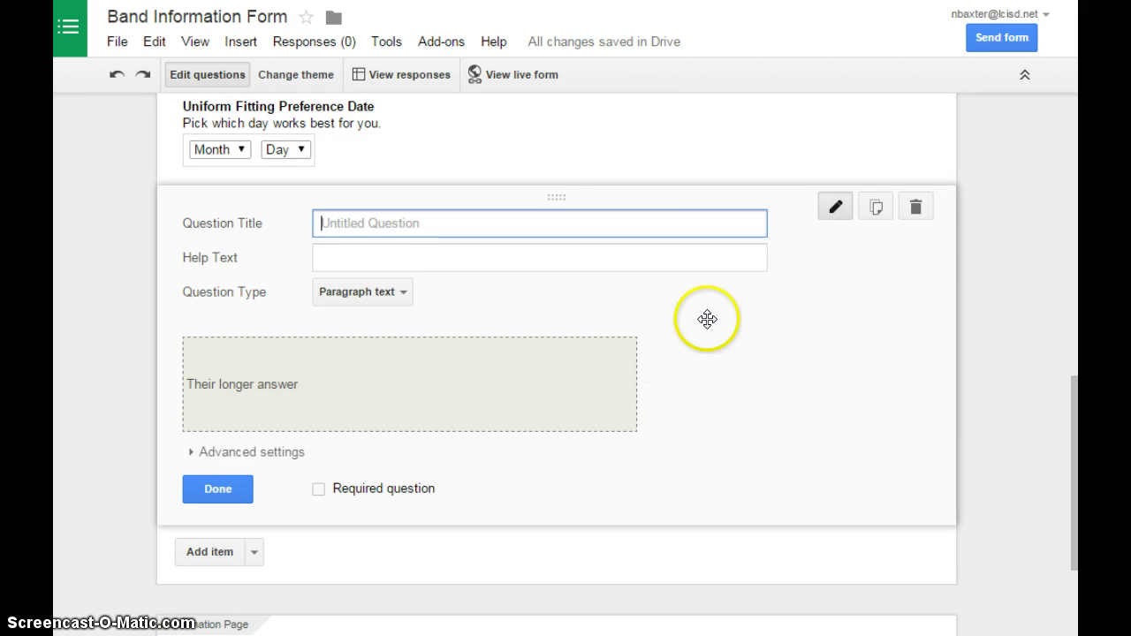
left_click(915, 206)
scroll(146, 435, "up", 2)
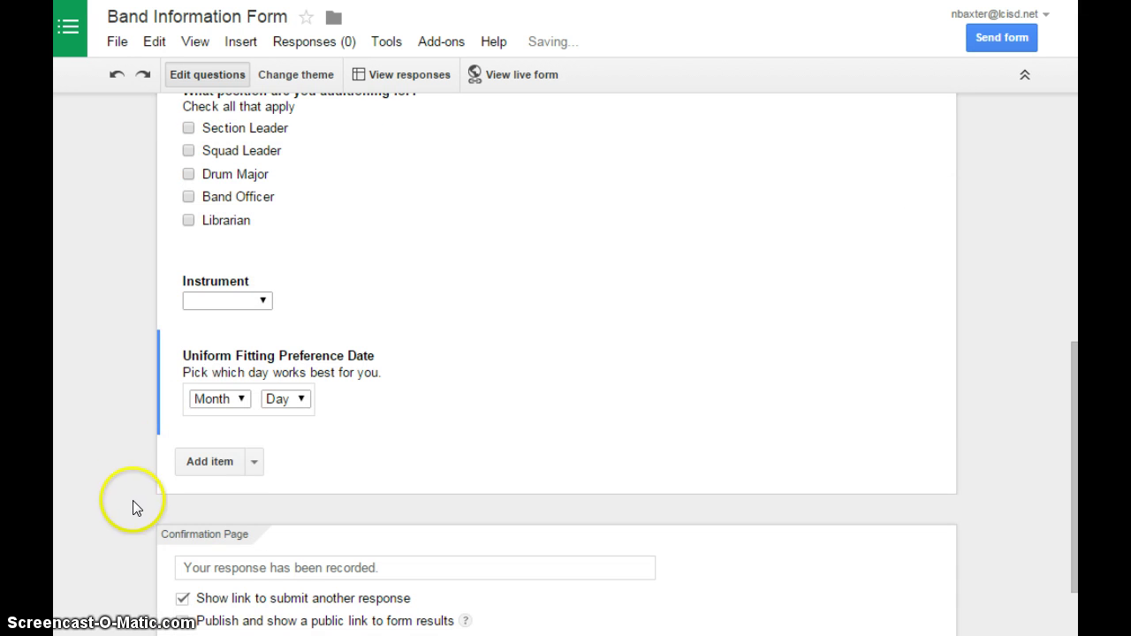
Add an image item and upload the T-shirt design picture
left_click(255, 463)
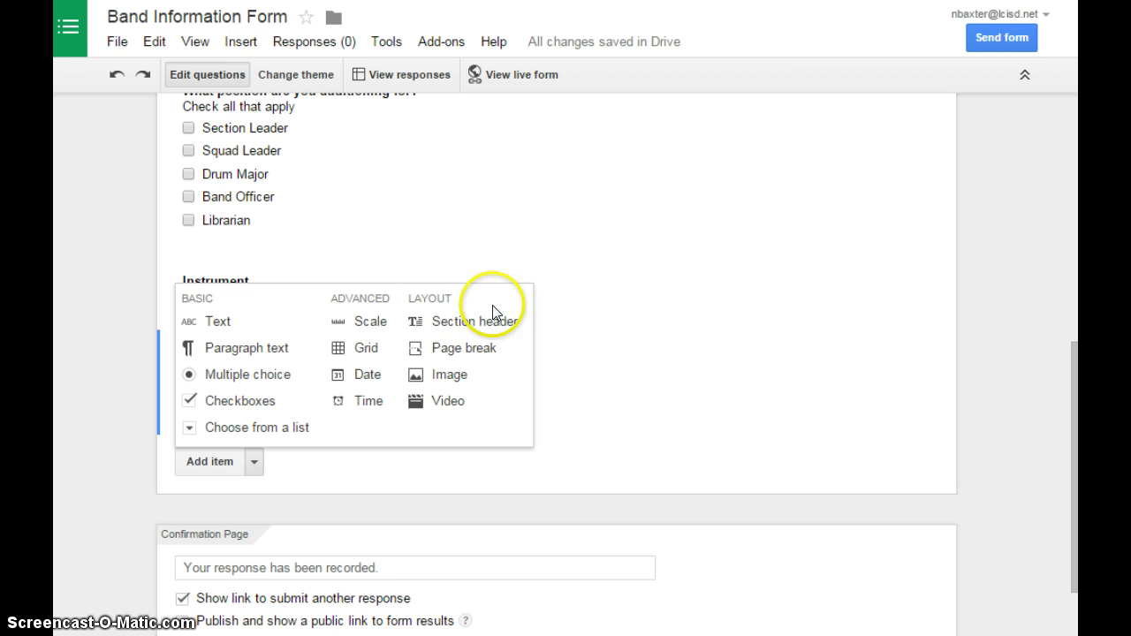
left_click(509, 378)
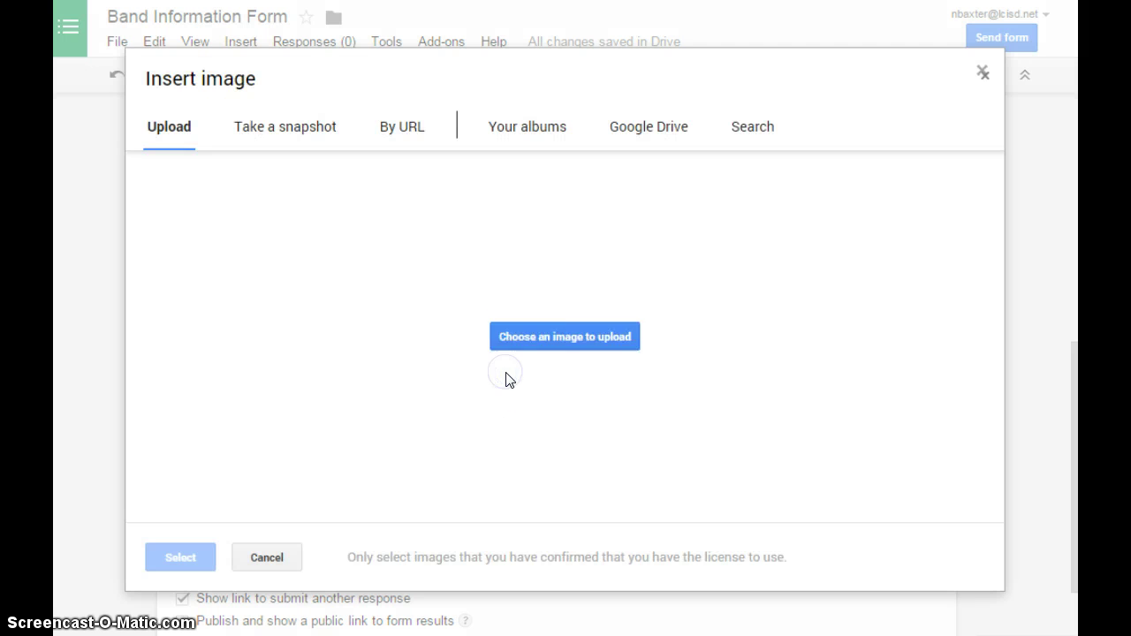
left_click_drag(783, 606, 469, 446)
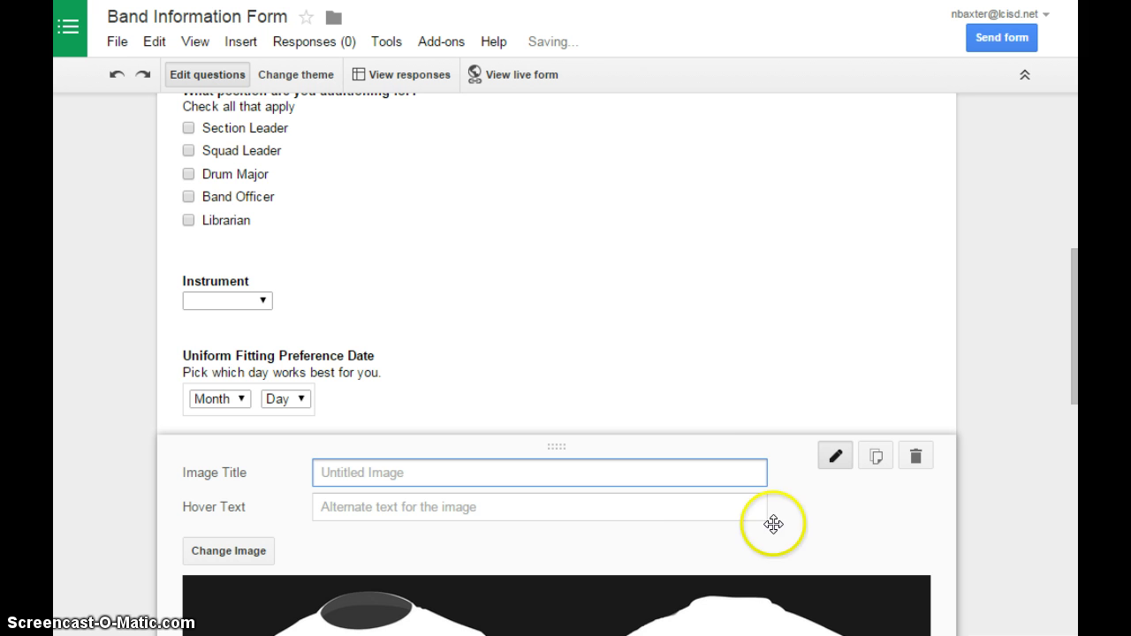
scroll(99, 407, "down", 4)
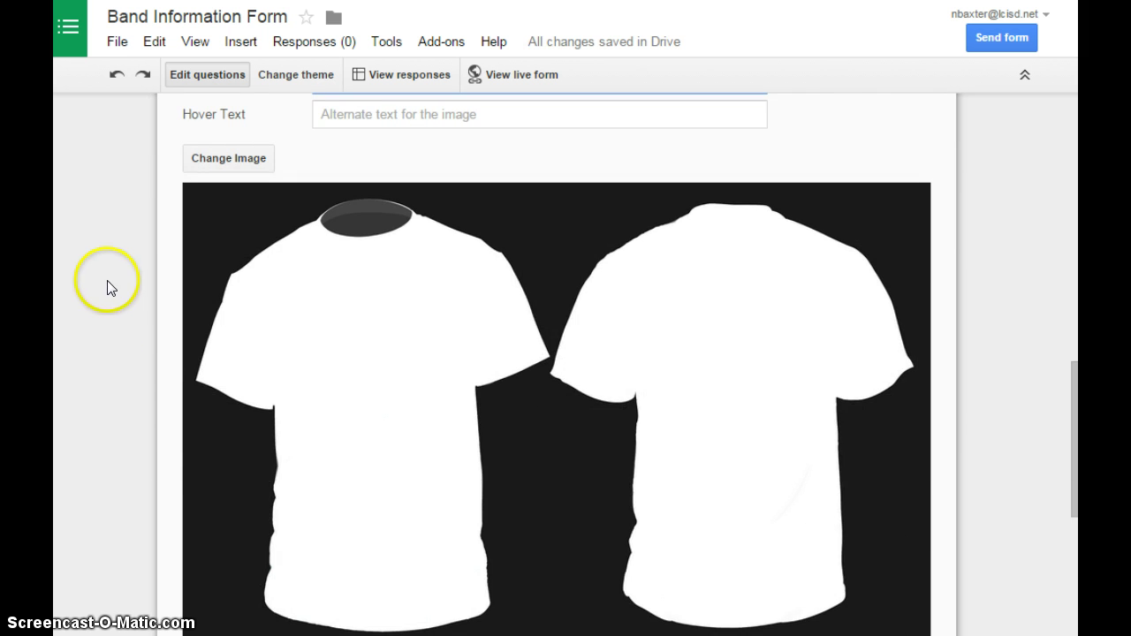
scroll(131, 291, "up", 1)
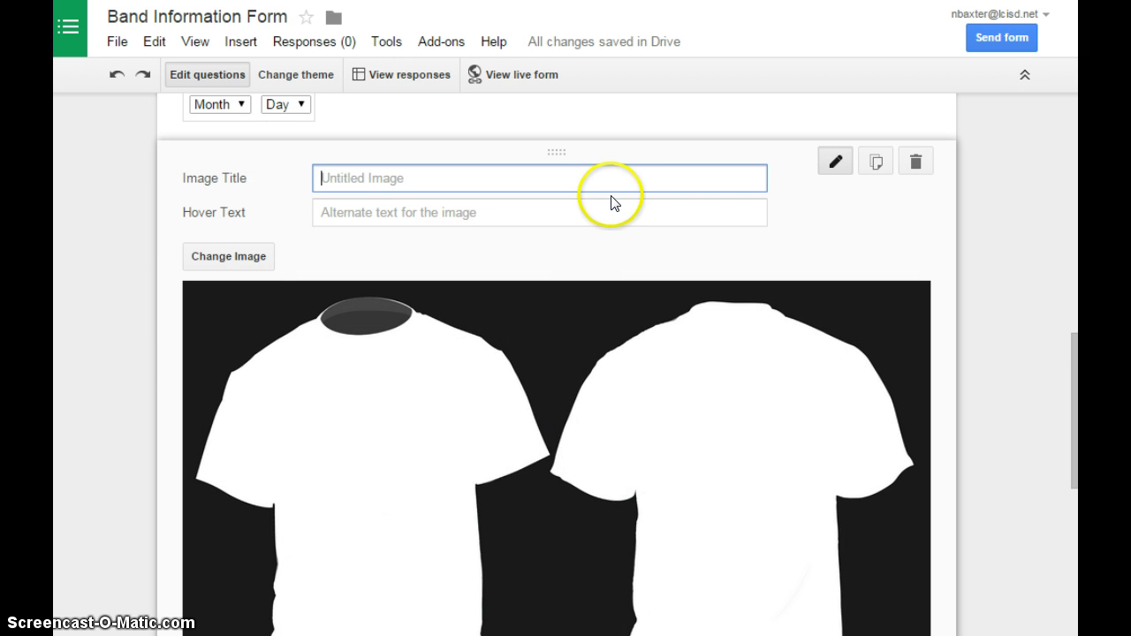
Title the image 'This year's design!' and finish the image item
left_click(628, 171)
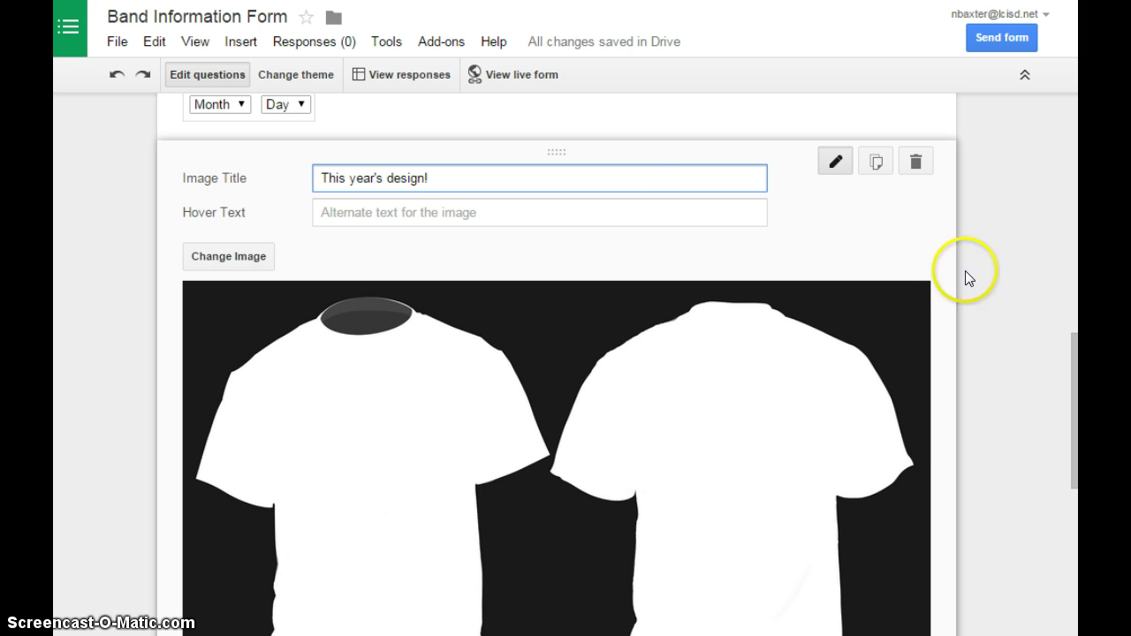
middle_click(1007, 300)
scroll(1010, 340, "down", 2)
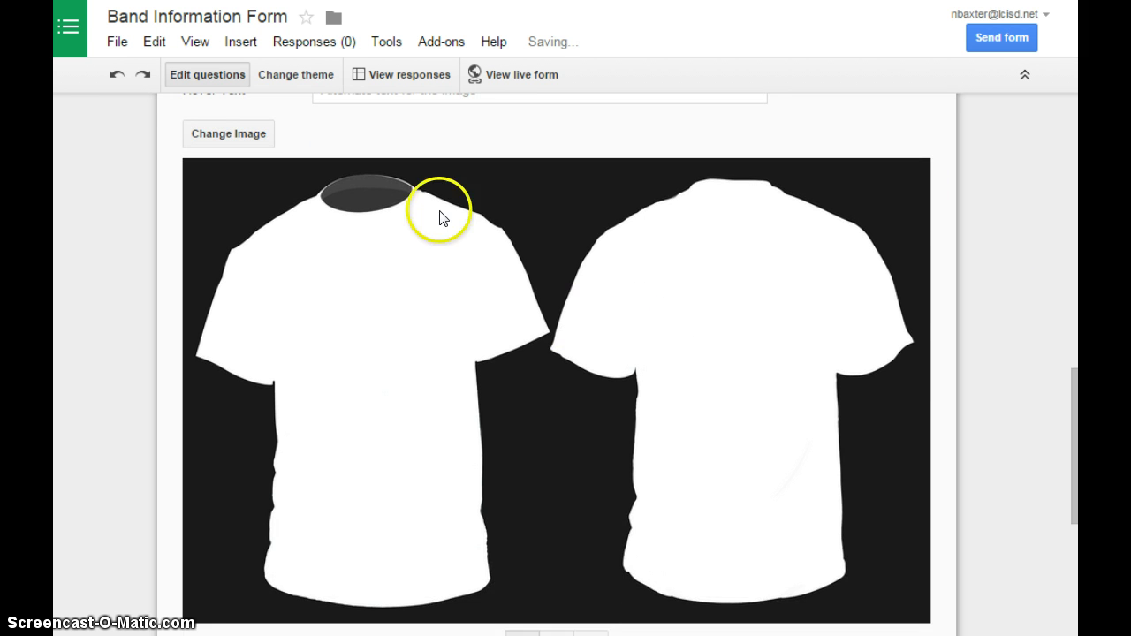
scroll(982, 376, "down", 4)
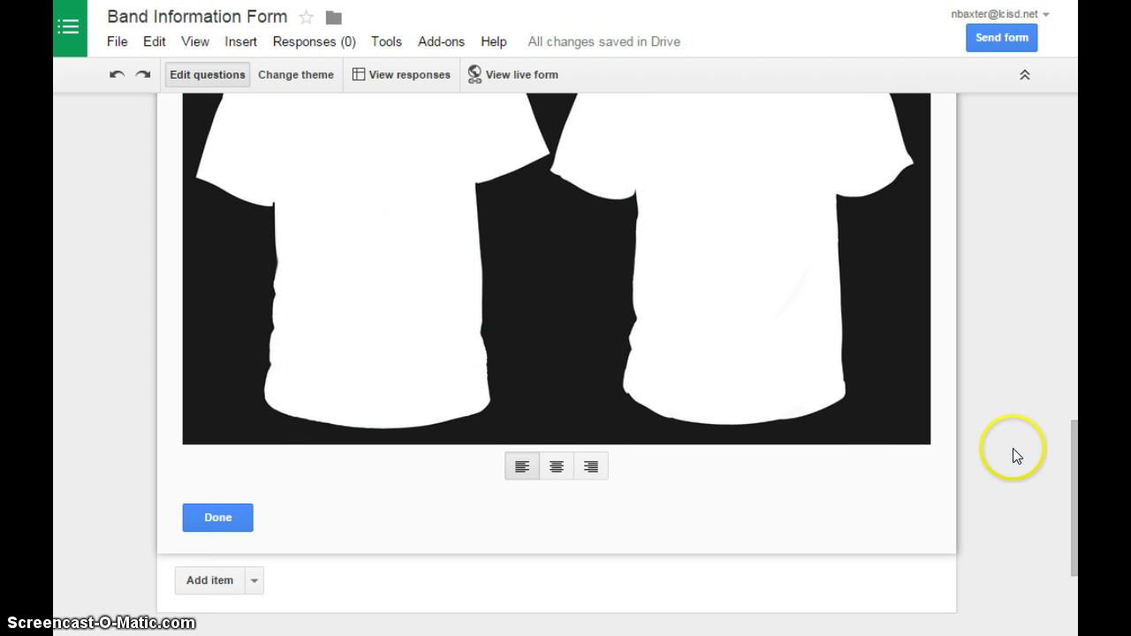
middle_click(1018, 510)
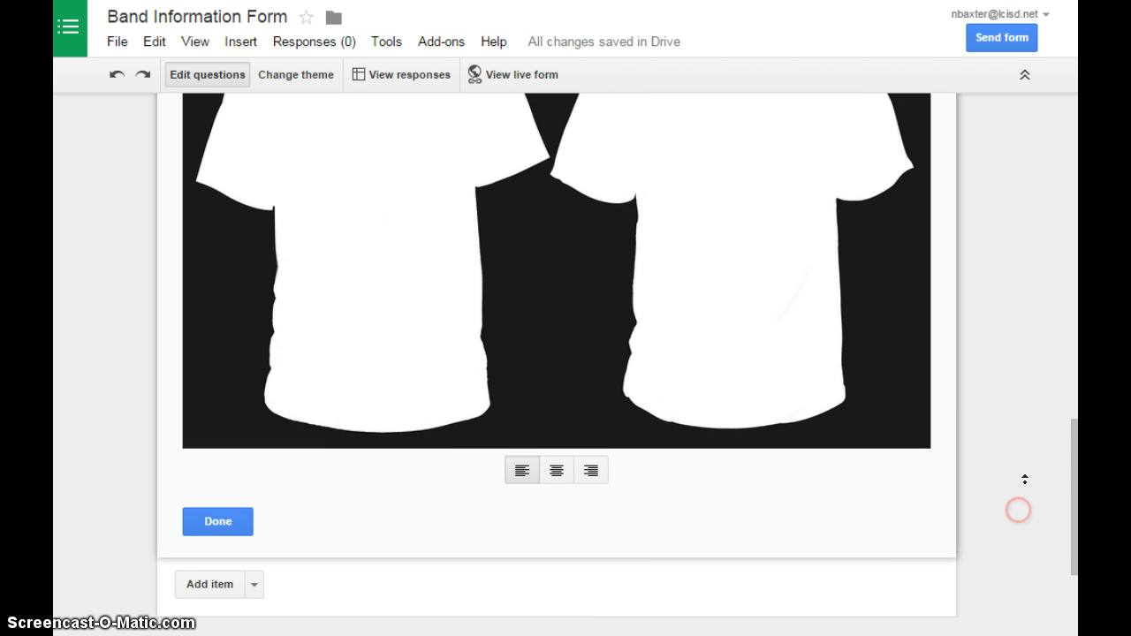
middle_click(1028, 475)
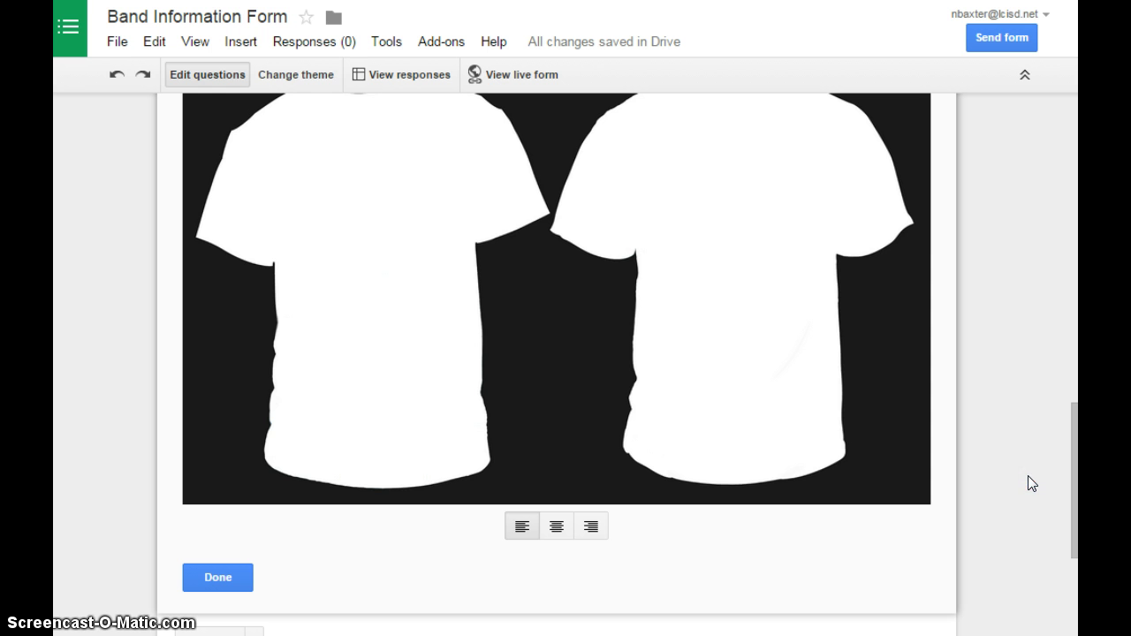
scroll(1012, 576, "up", 15)
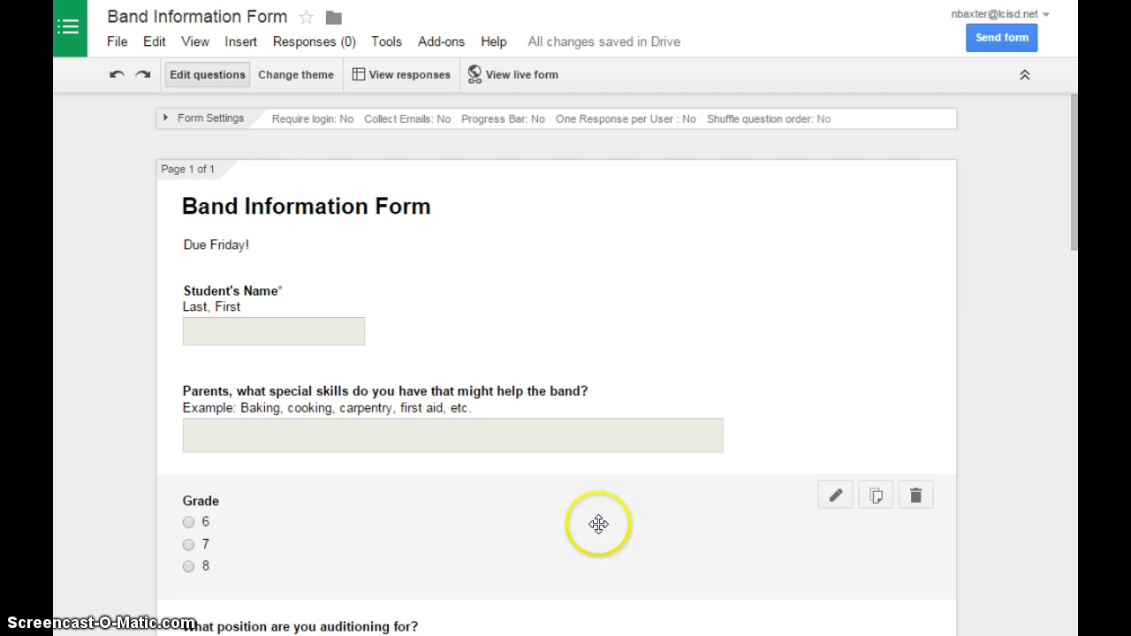
scroll(598, 522, "down", 3)
scroll(750, 535, "down", 3)
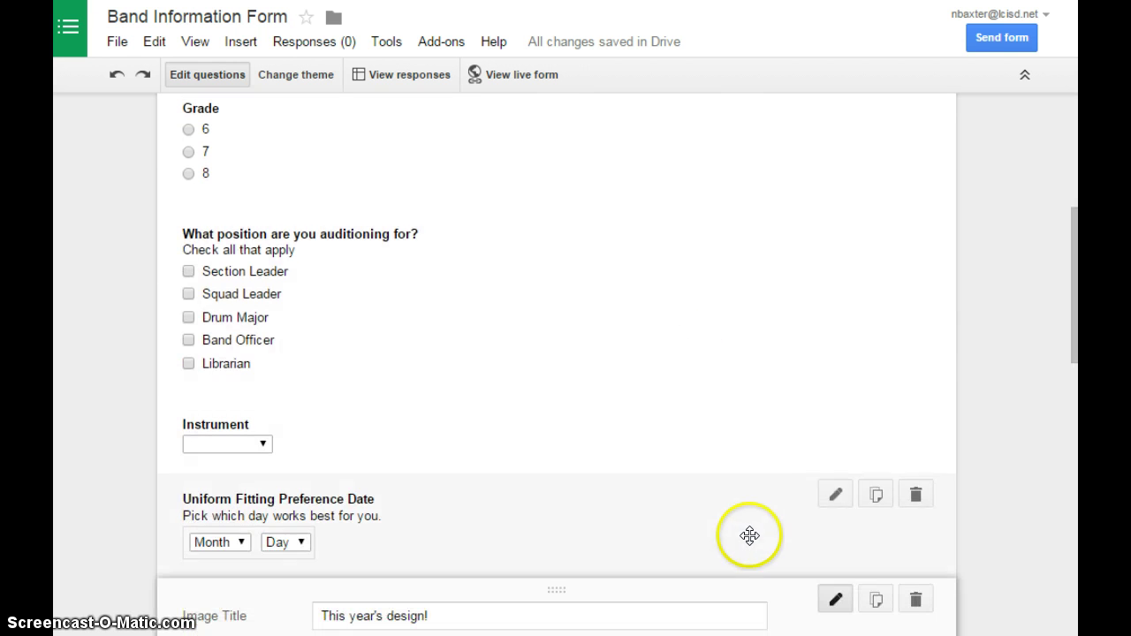
scroll(1012, 446, "down", 4)
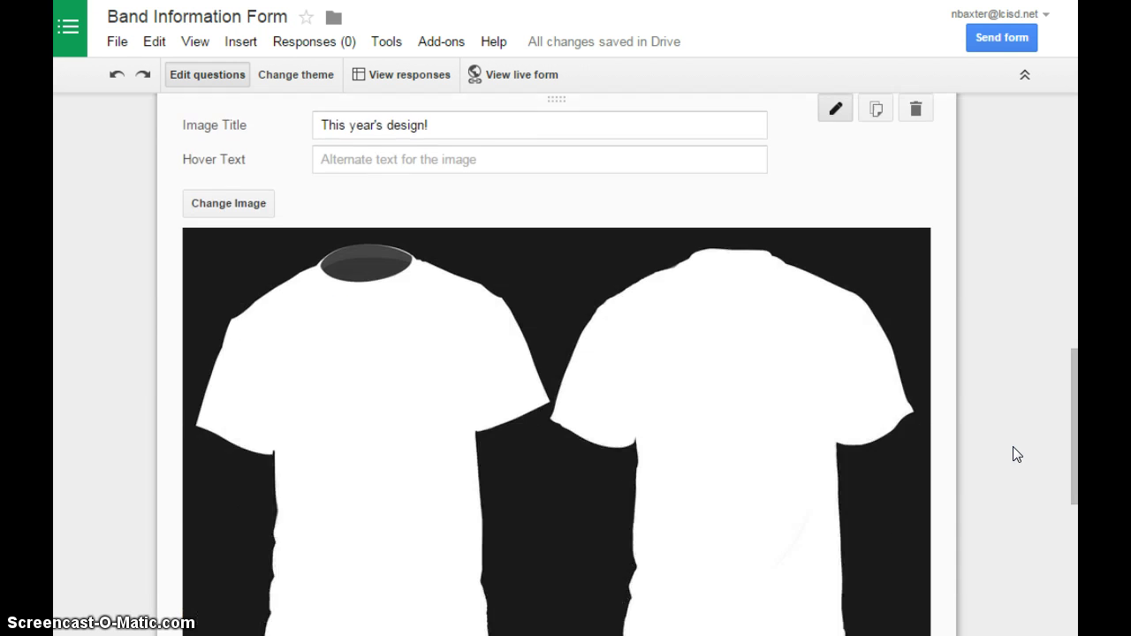
scroll(1038, 483, "down", 2)
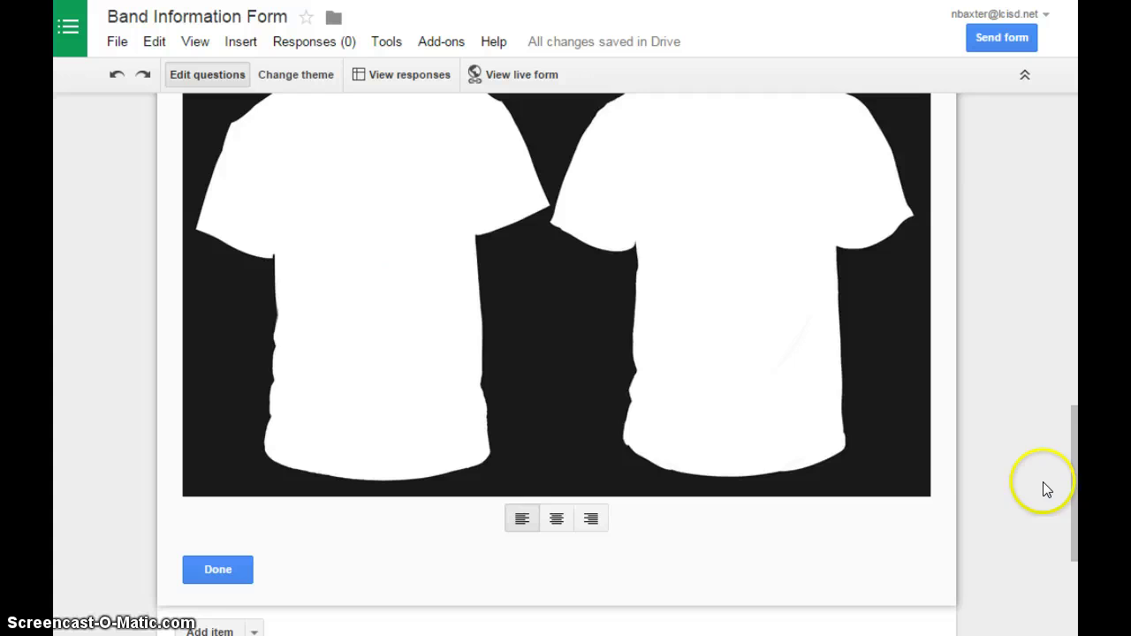
scroll(987, 496, "down", 3)
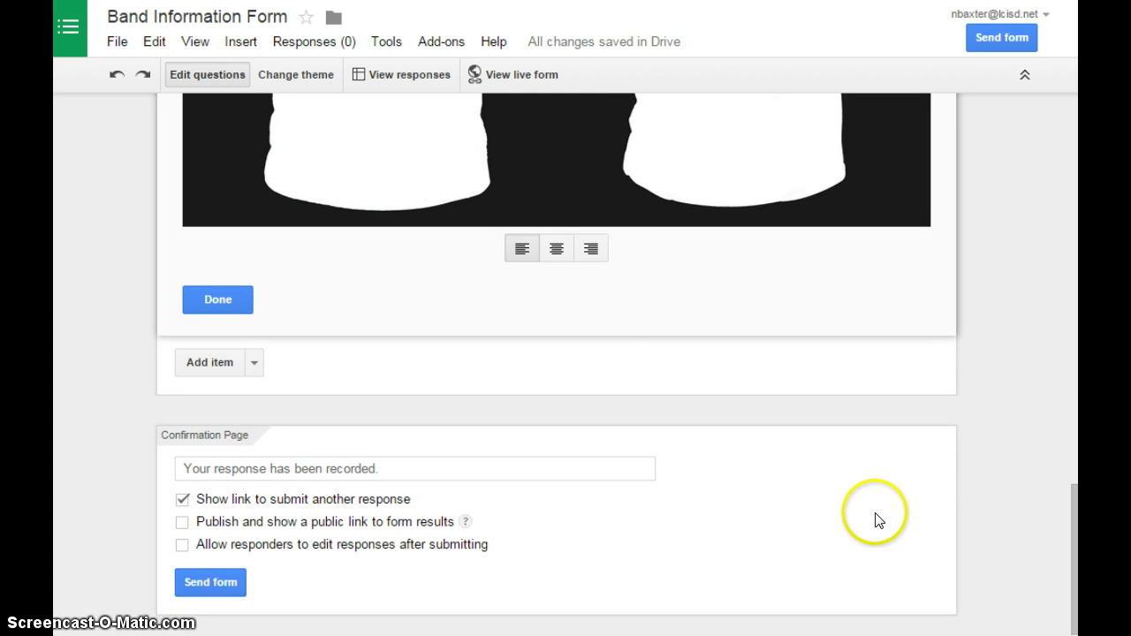
scroll(964, 565, "up", 15)
left_click(985, 386)
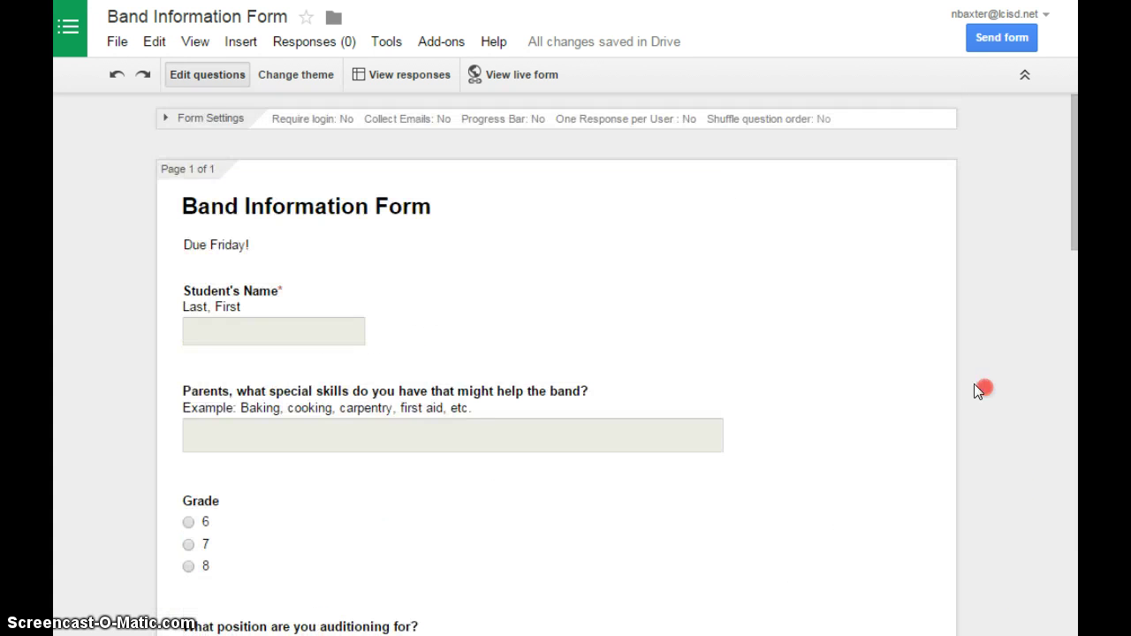
Preview the Birthday Cats and Cars & Trucks themes, then apply Watercolors
left_click(295, 74)
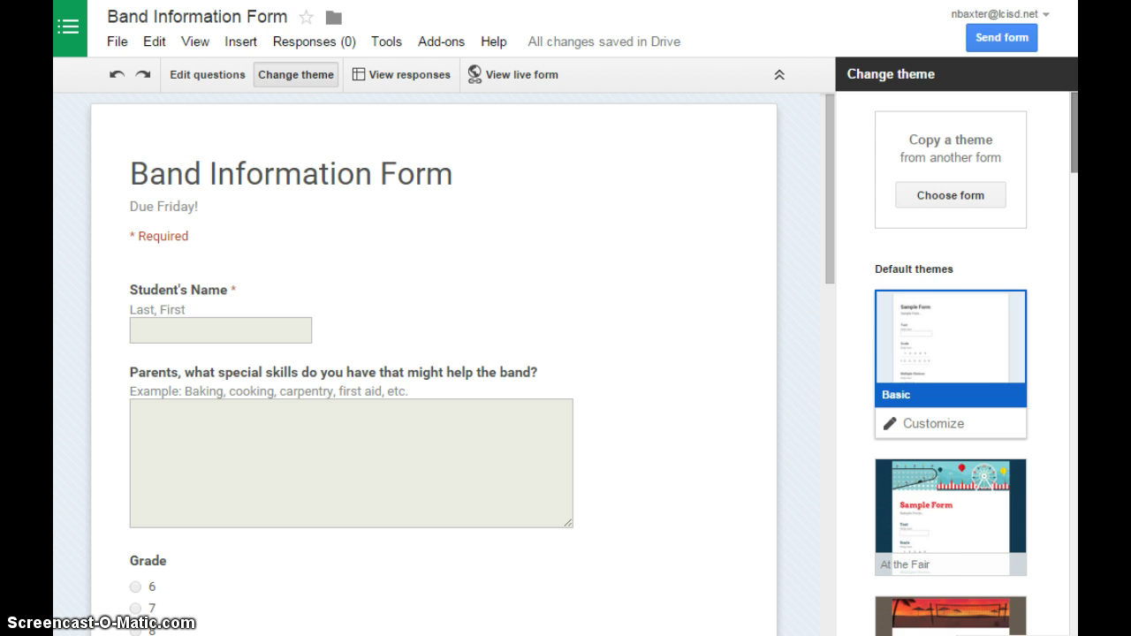
scroll(1063, 239, "down", 3)
scroll(1069, 212, "down", 2)
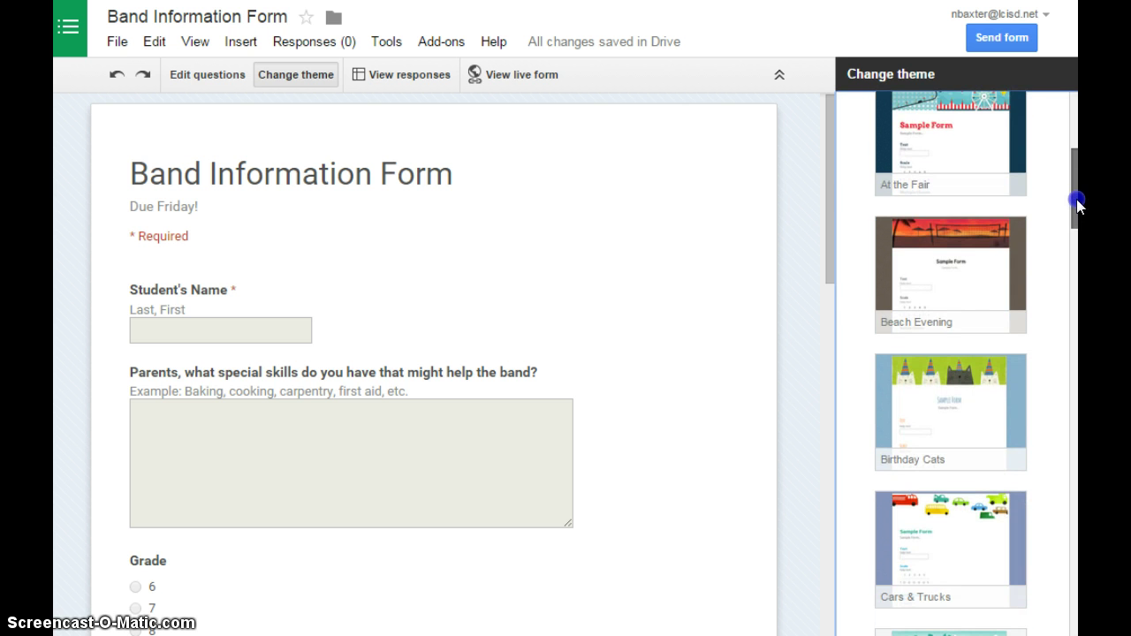
left_click(1002, 403)
scroll(1030, 265, "down", 2)
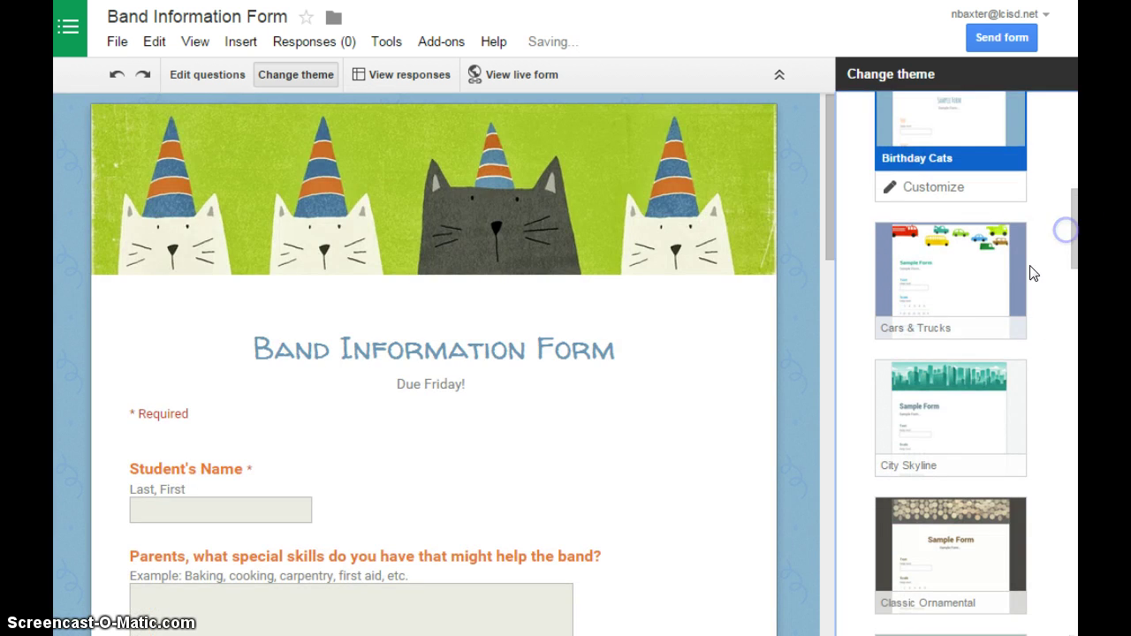
left_click(1023, 270)
left_click_drag(1067, 224, 1057, 598)
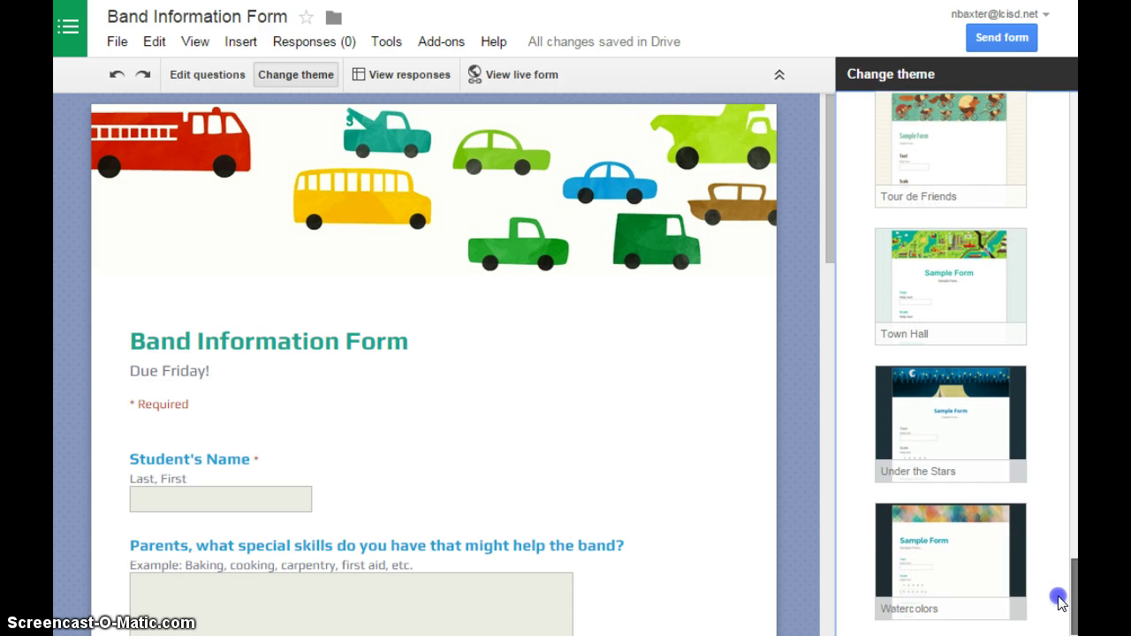
left_click(924, 537)
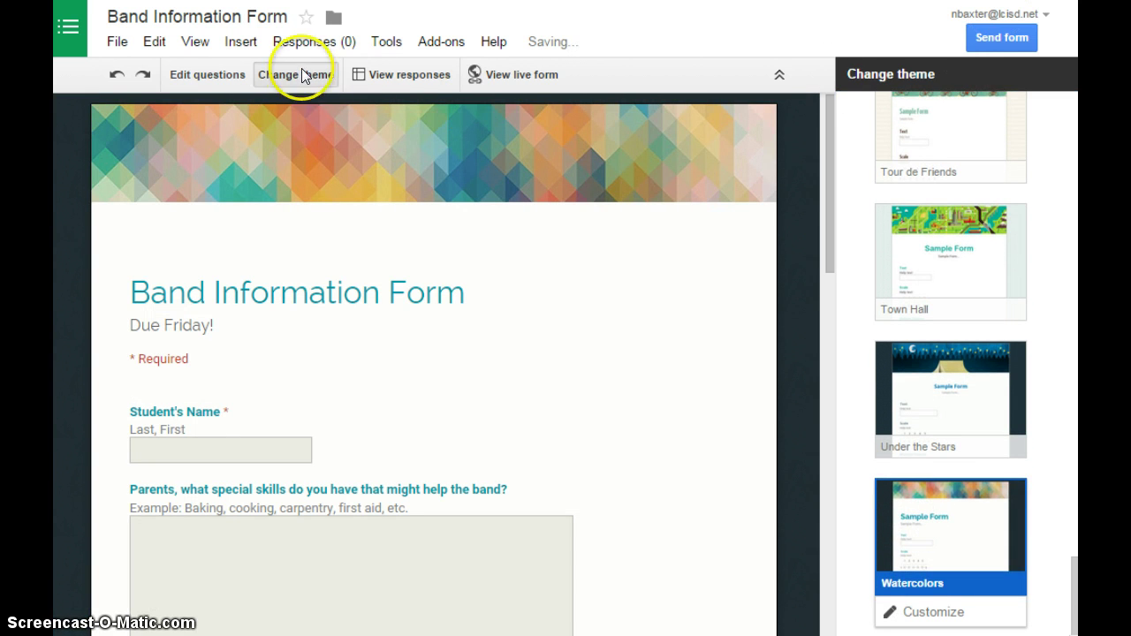
Select the form's share link, then view the live Watercolors-themed Band Information Form
left_click(1011, 37)
left_click(402, 228)
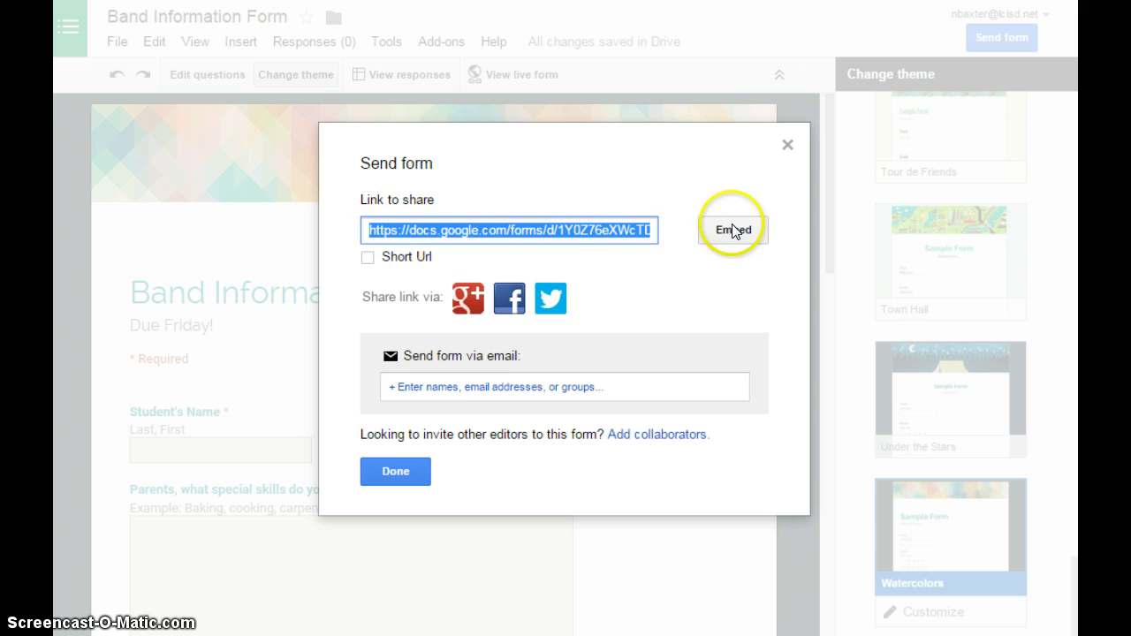
left_click(414, 471)
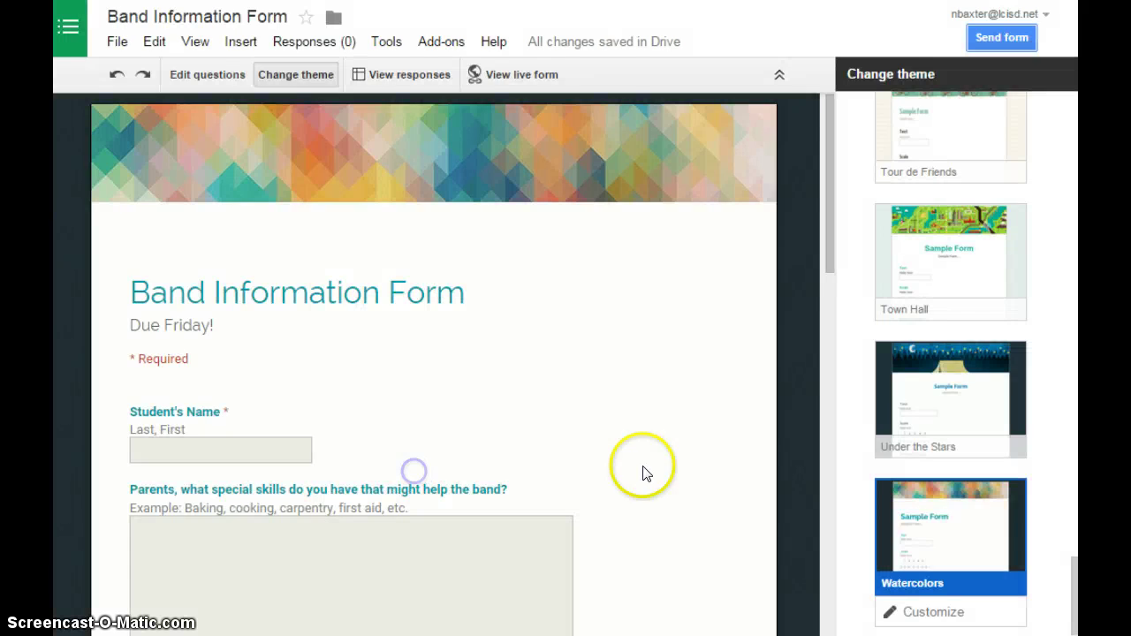
left_click(507, 71)
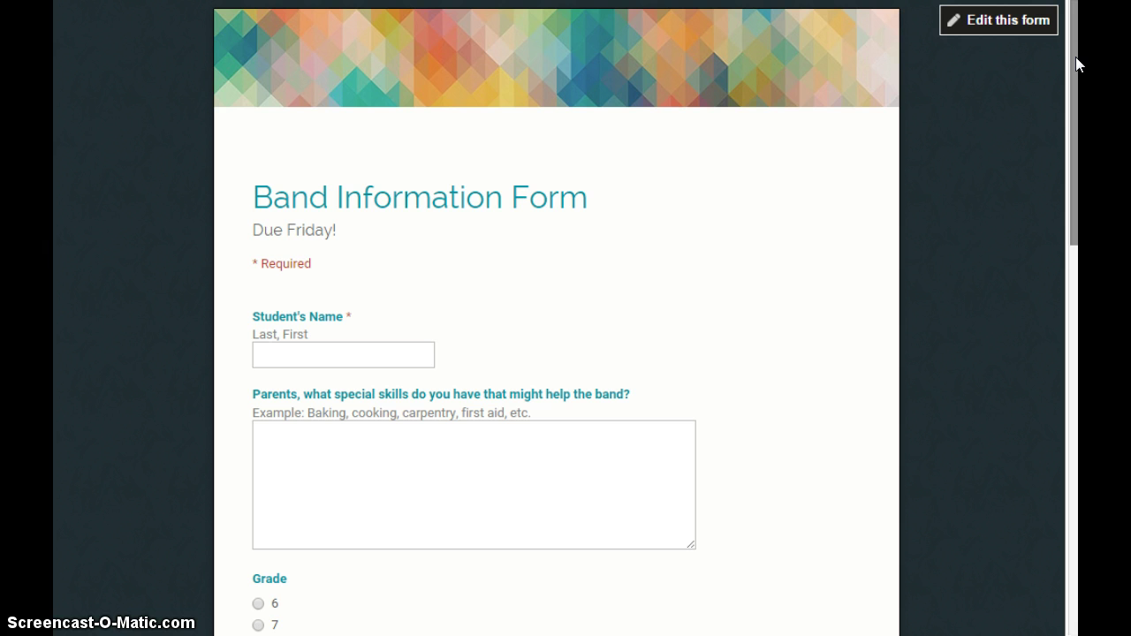
Answer grade 8 and check Section Leader, Squad Leader and Drum Major as positions
left_click_drag(1076, 58, 1072, 106)
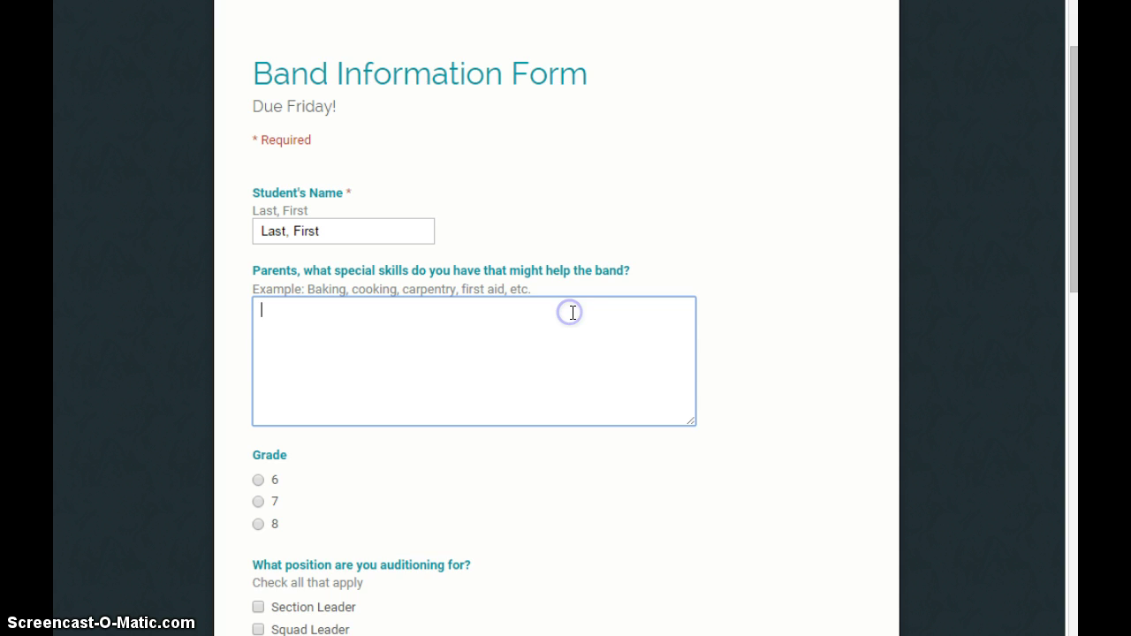
scroll(579, 309, "down", 2)
left_click(282, 282)
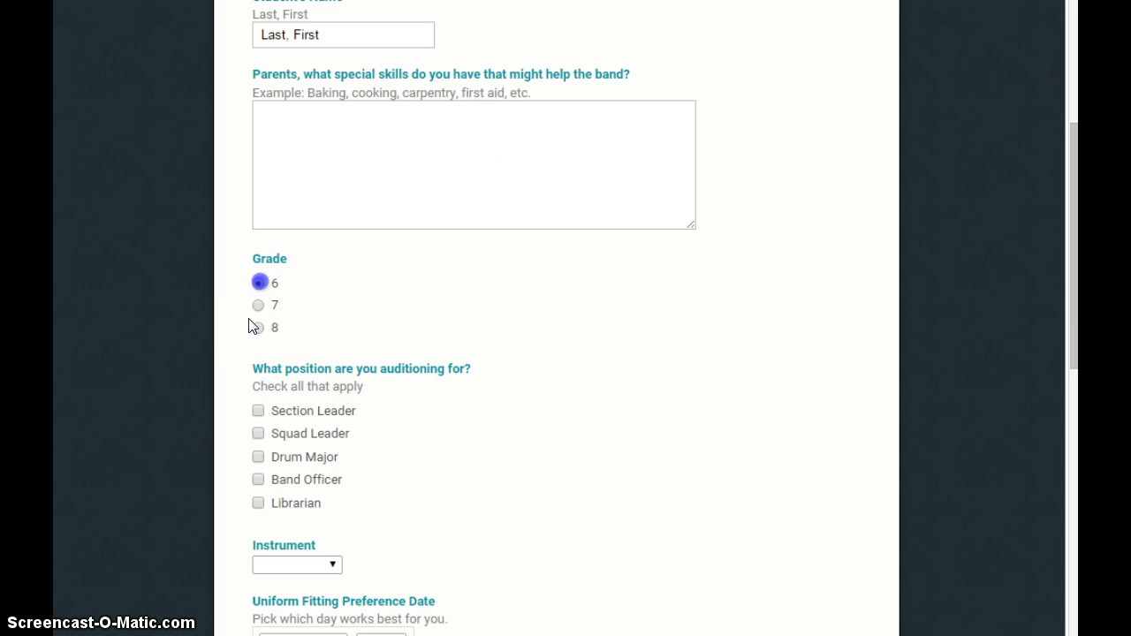
left_click(257, 309)
left_click(258, 287)
scroll(462, 336, "down", 2)
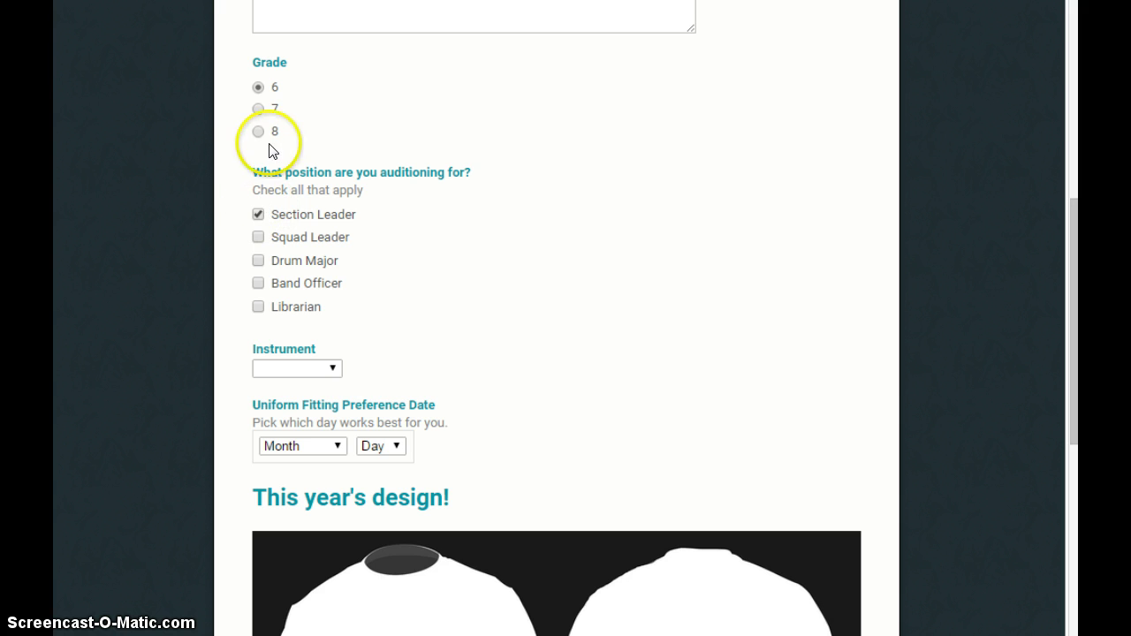
left_click(257, 108)
left_click(257, 132)
left_click(257, 237)
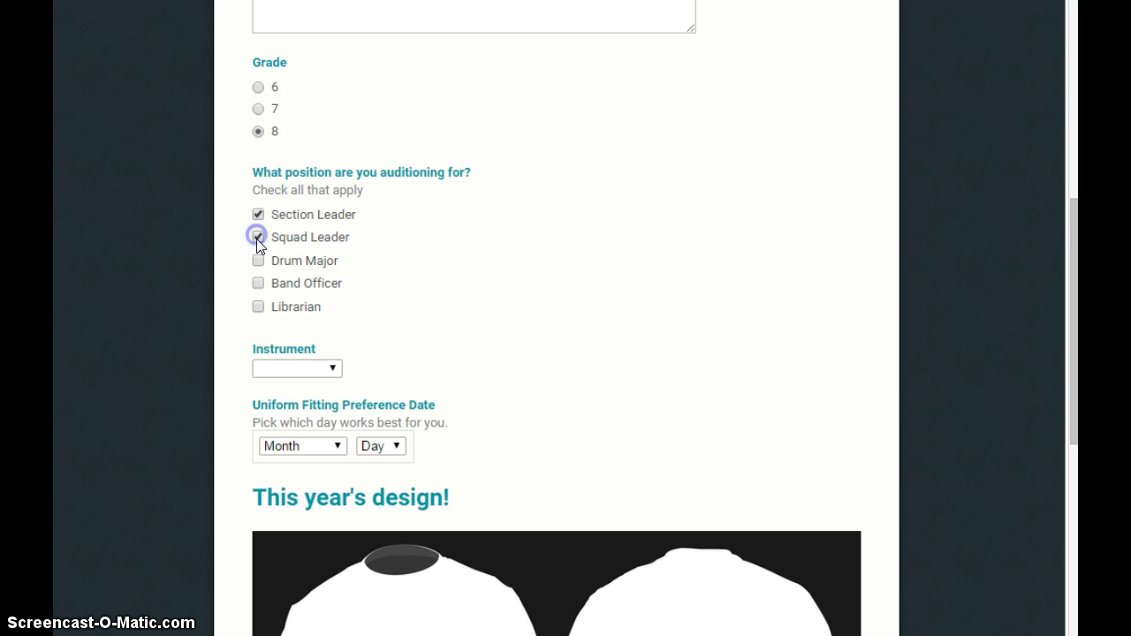
left_click(257, 260)
Choose Trombone as the instrument and February 3 as the fitting date
left_click(324, 369)
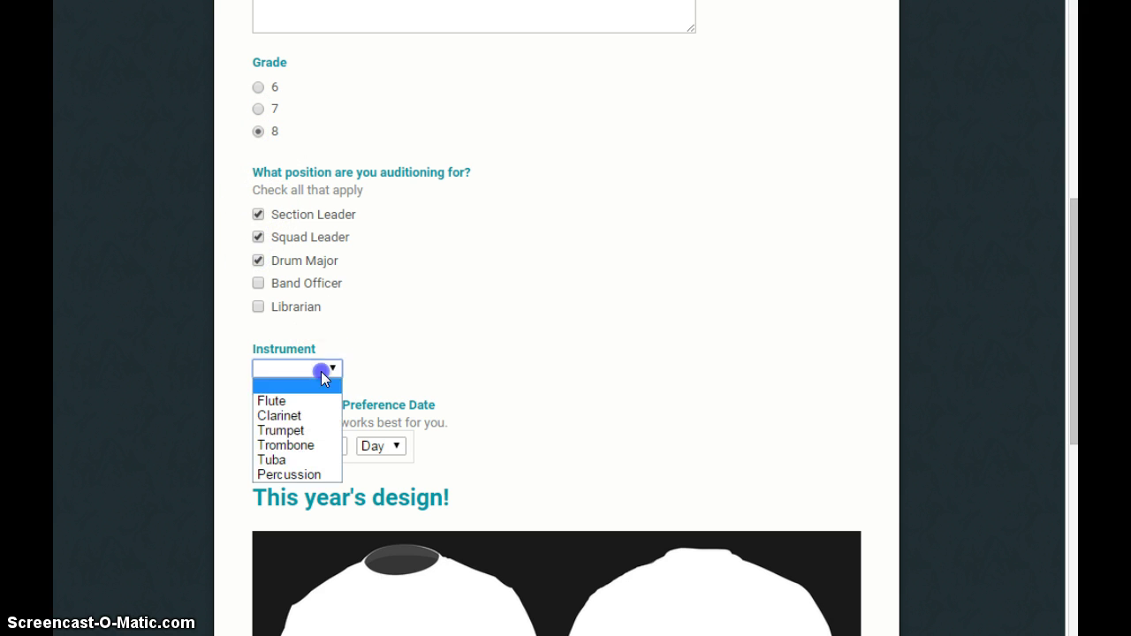
left_click(321, 446)
scroll(504, 369, "down", 3)
left_click(323, 153)
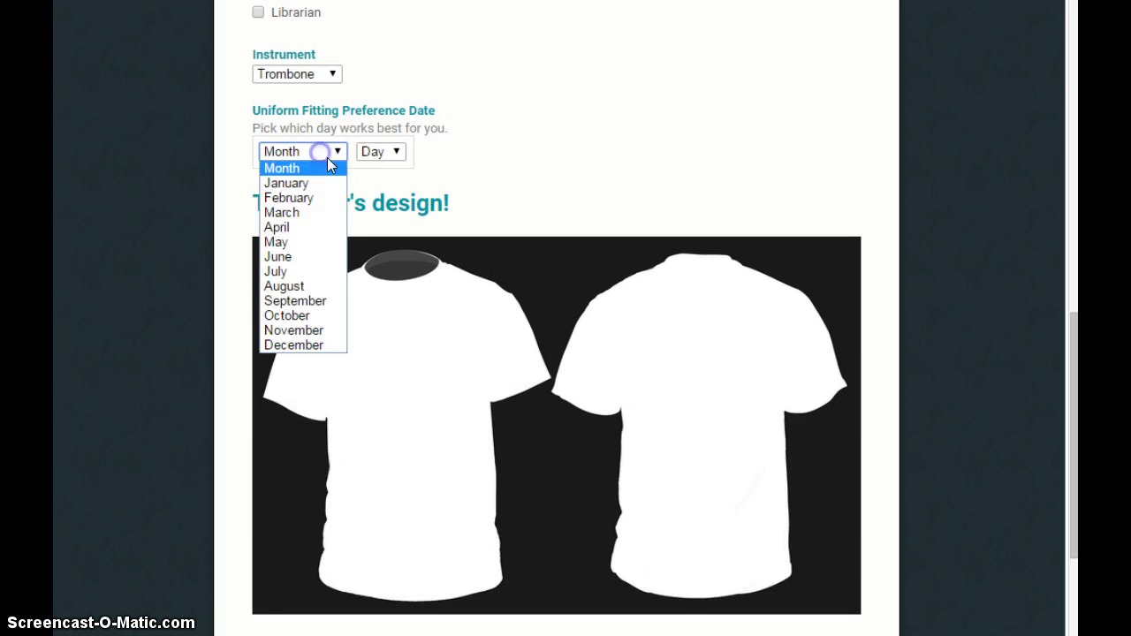
left_click(310, 198)
left_click(376, 152)
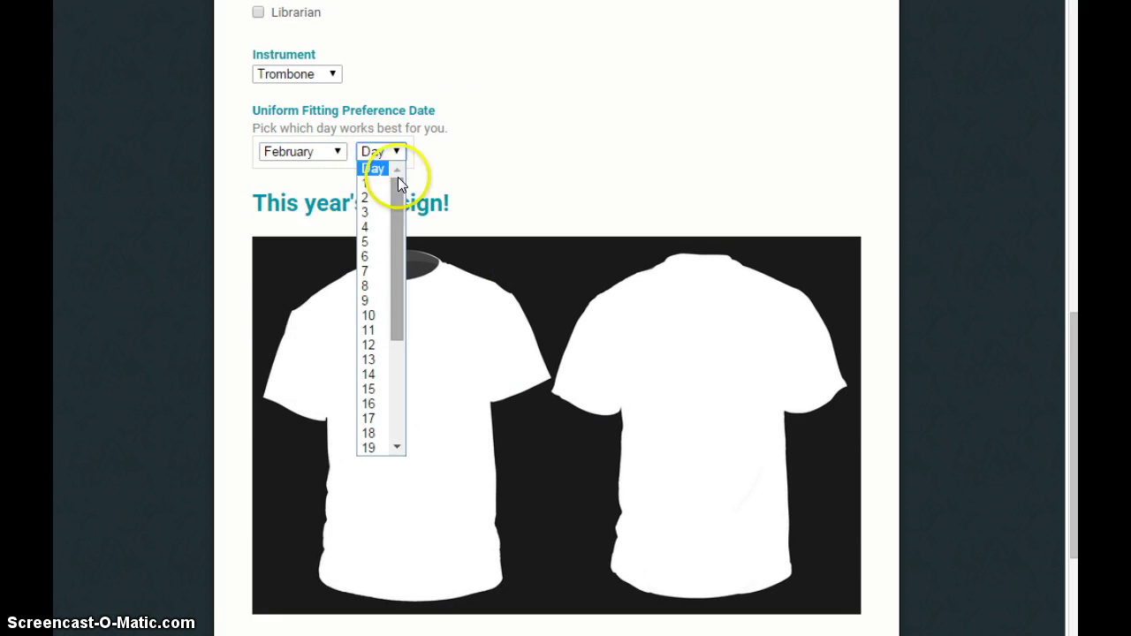
left_click(373, 219)
Submit the test response and return to the form editor
scroll(541, 169, "down", 2)
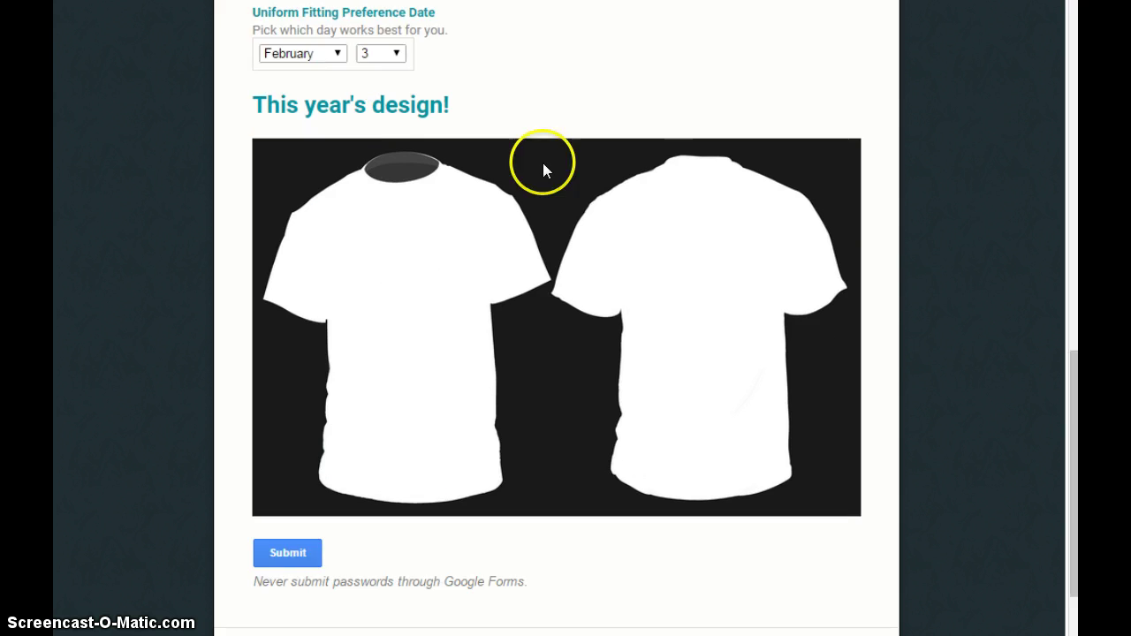
left_click(288, 446)
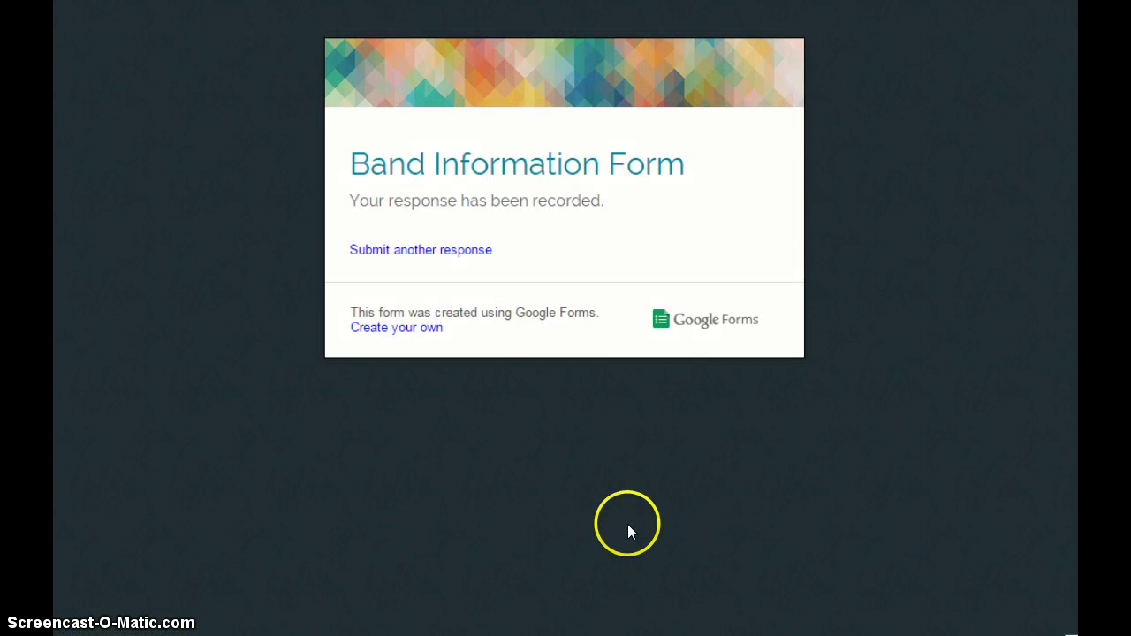
key("ctrl+w")
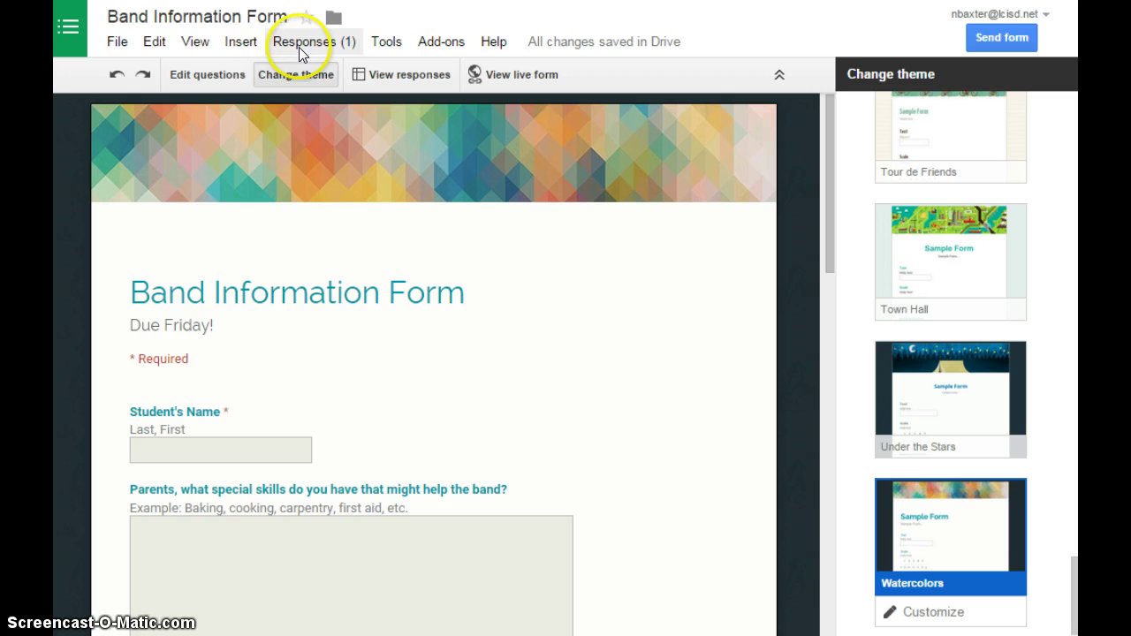
Open the Band Information Form (Responses) spreadsheet from the form's responses options
left_click(320, 40)
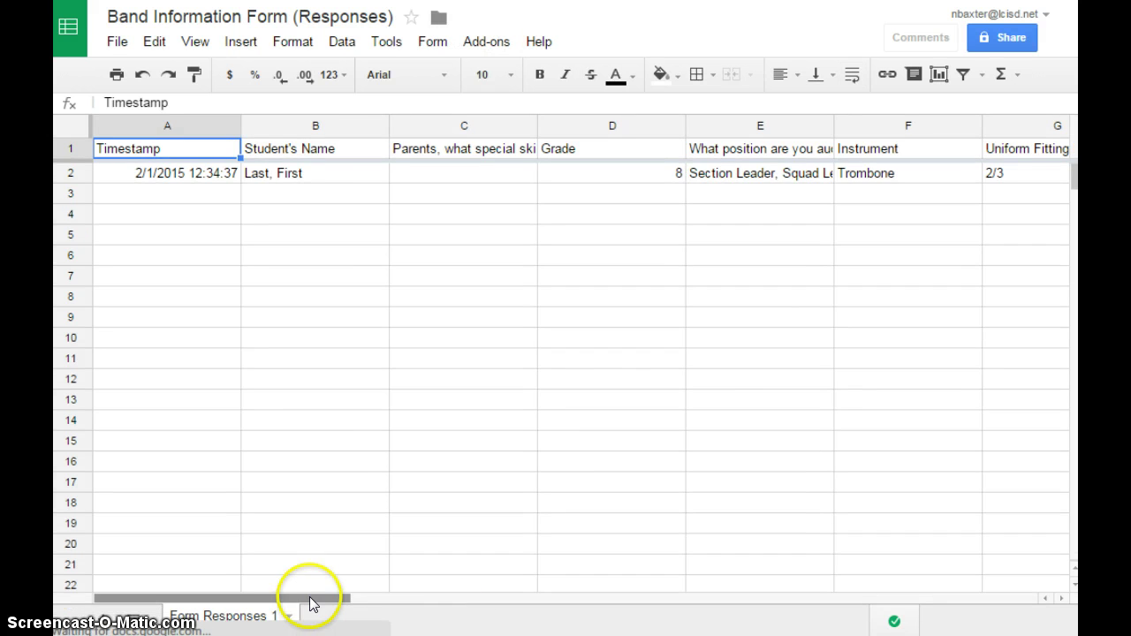
mouse_move(309, 598)
left_mouse_down()
mouse_move(588, 619)
mouse_move(297, 616)
left_mouse_up()
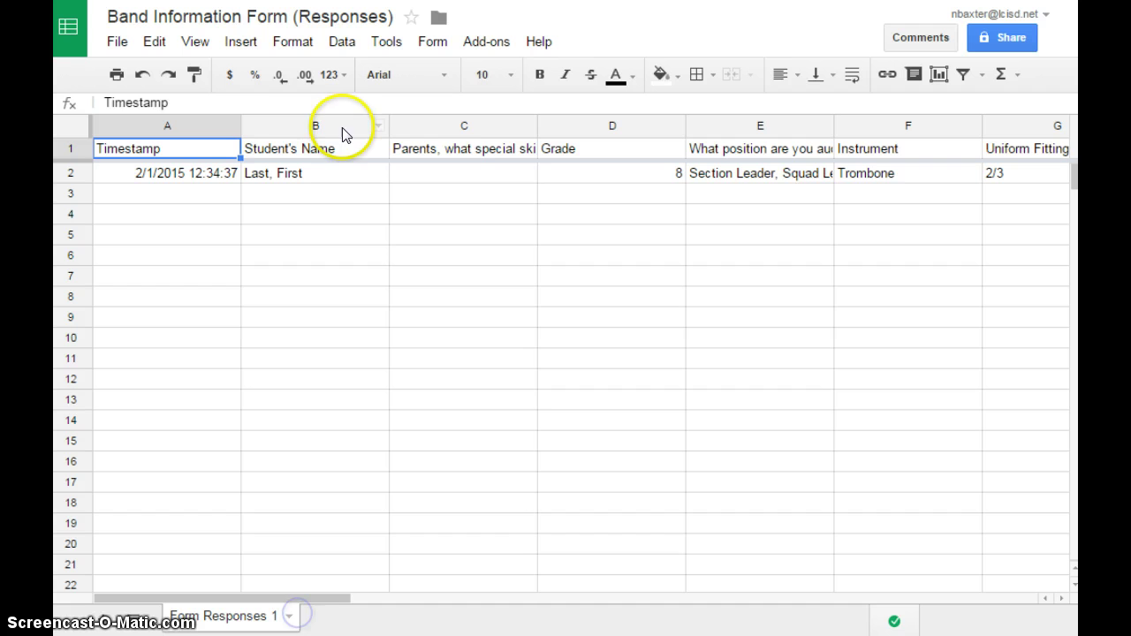
left_click(222, 194)
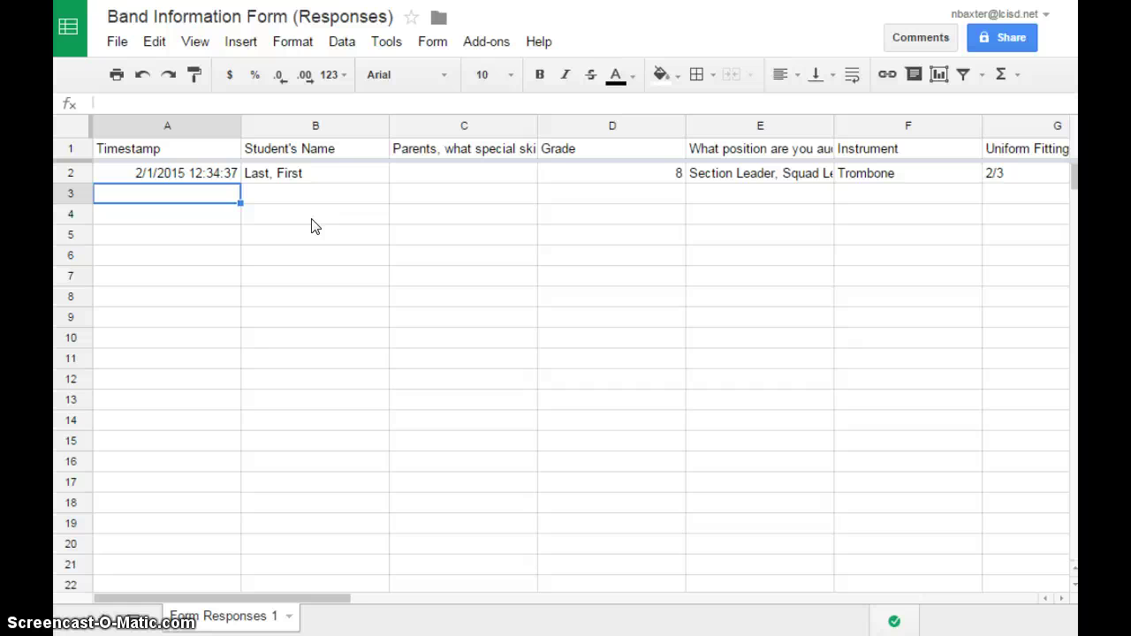
Review the test response by selecting its entries from B2 to H2 in row 2
left_click_drag(348, 598, 415, 600)
left_click(237, 174)
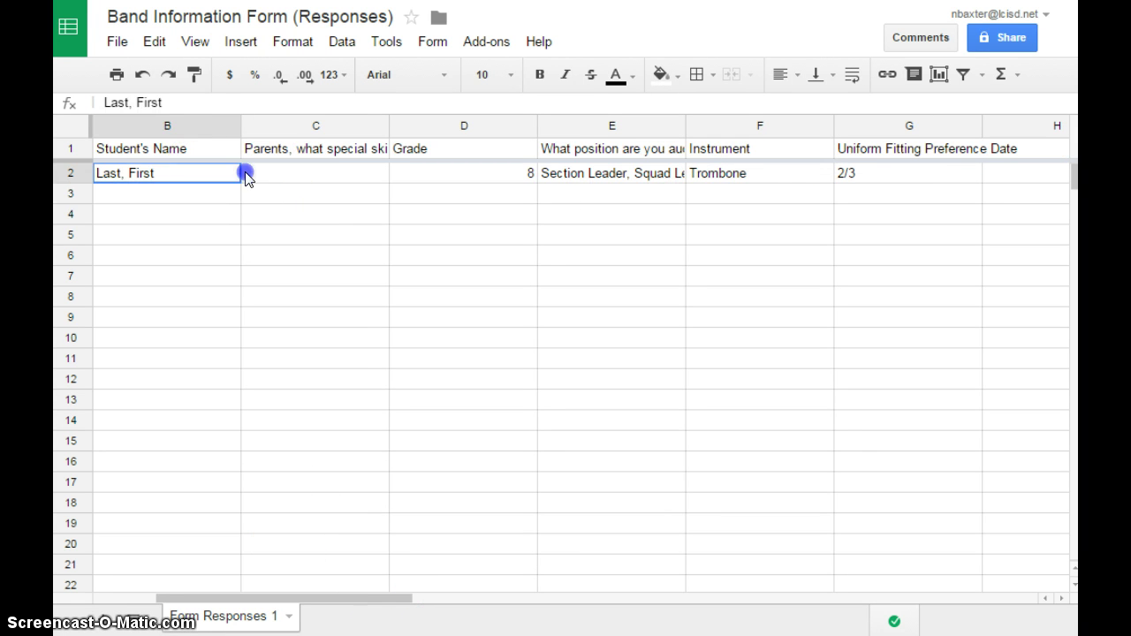
left_click_drag(246, 176, 989, 173)
left_click(1014, 217)
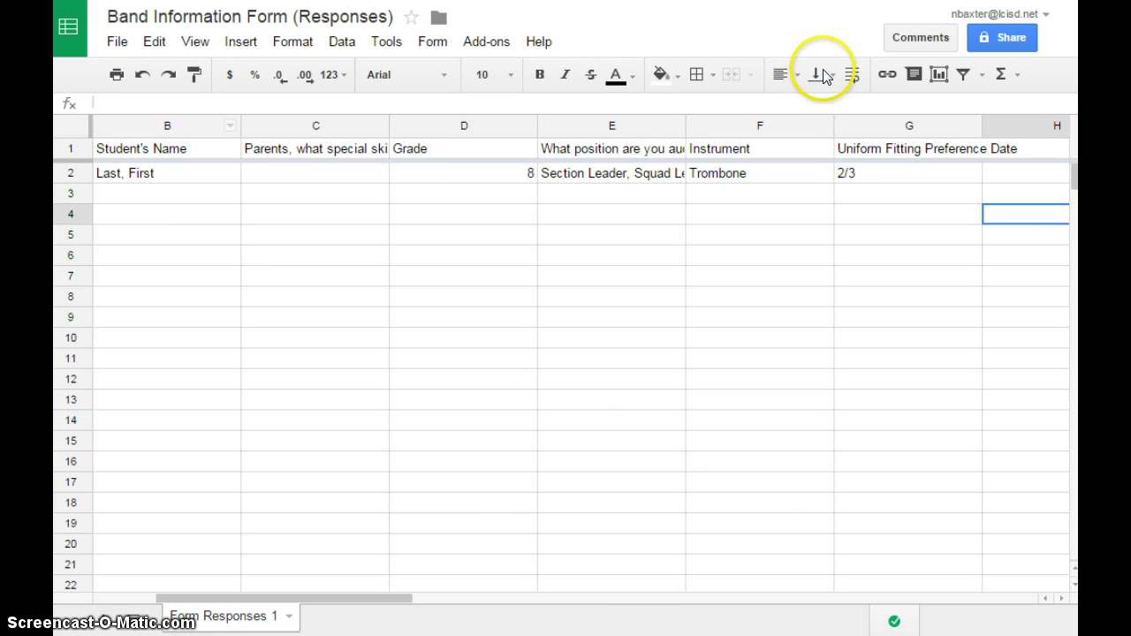
left_click_drag(399, 601, 316, 606)
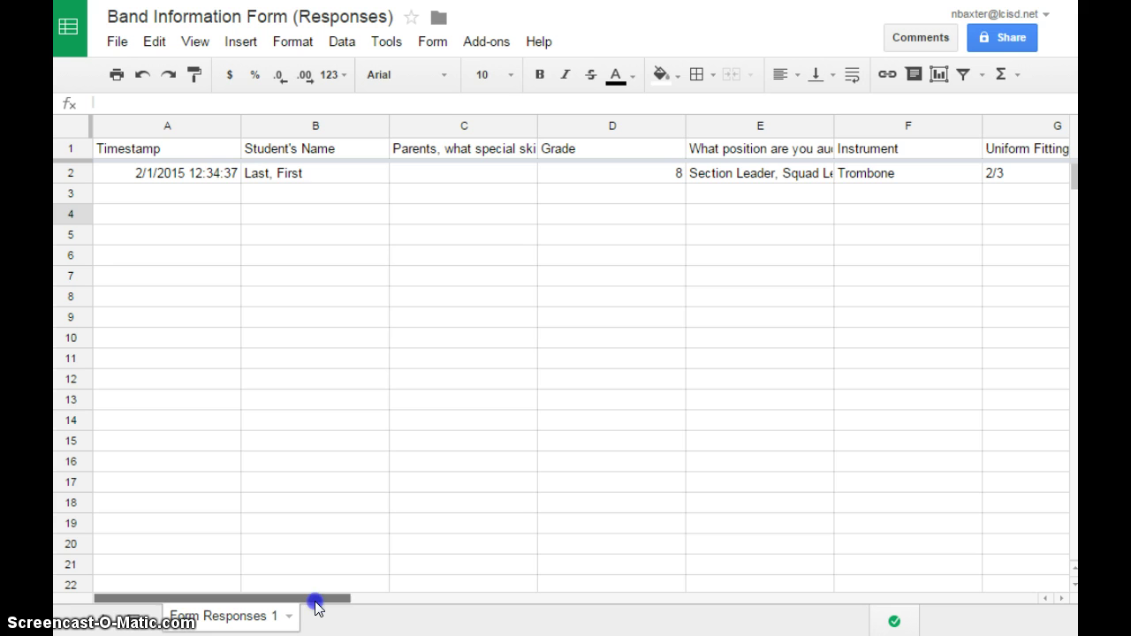
left_click(316, 390)
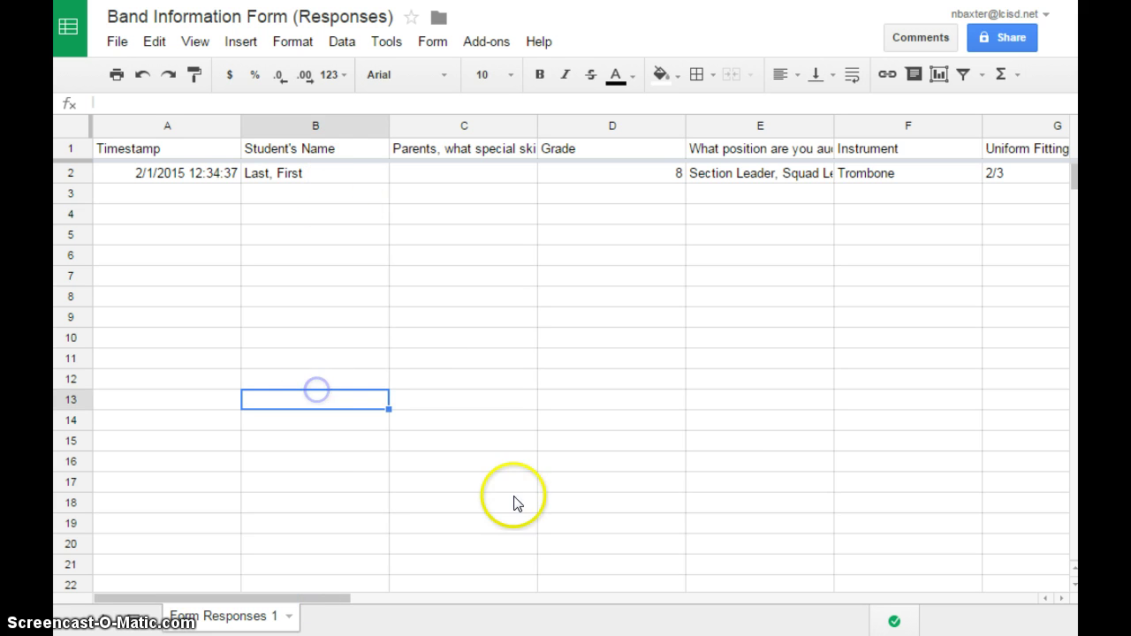
left_click(713, 410)
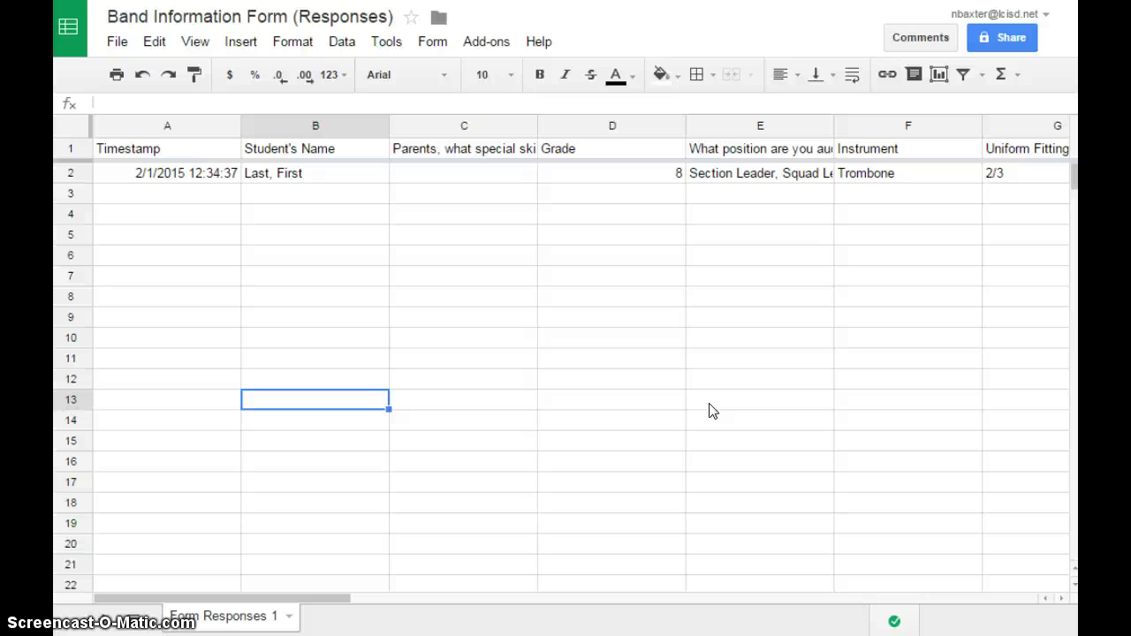